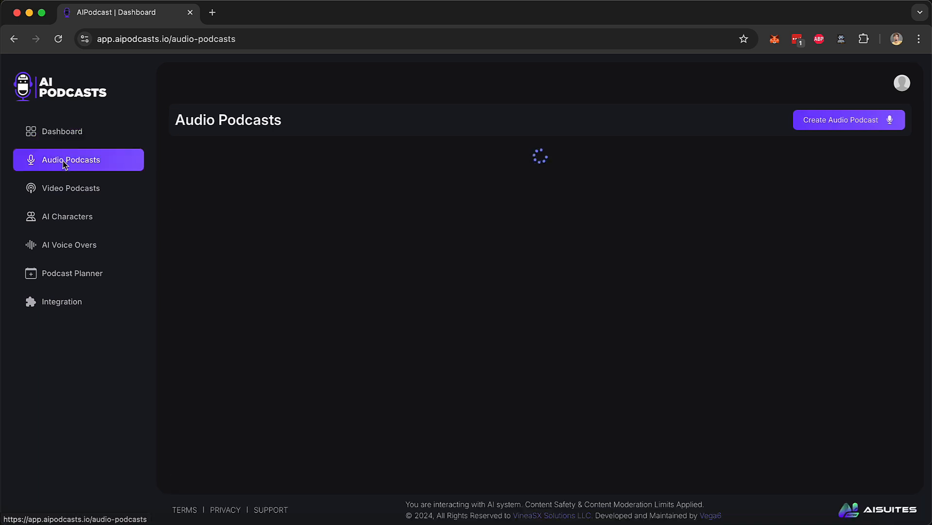
# Start a new video podcast named "weight loss journey 2" with United States as the country and English as the language.
pyautogui.click(72, 192)
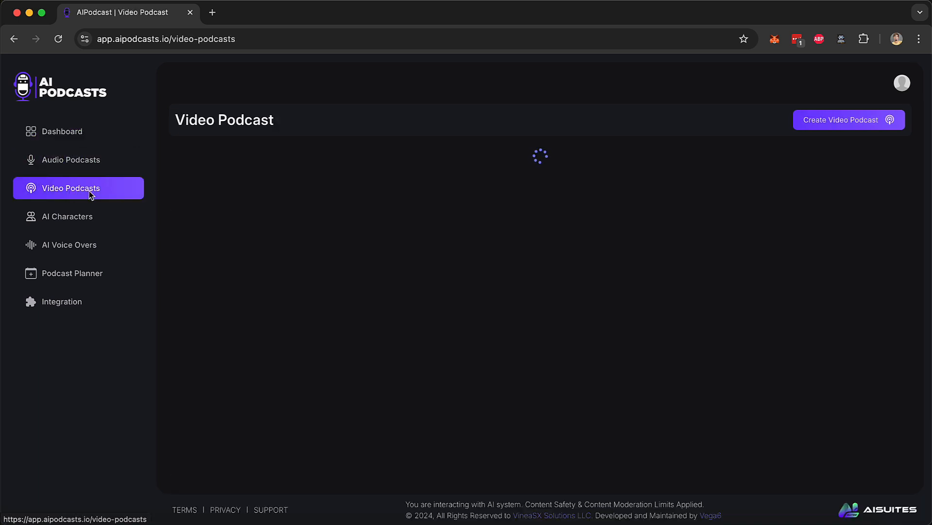
pyautogui.click(848, 126)
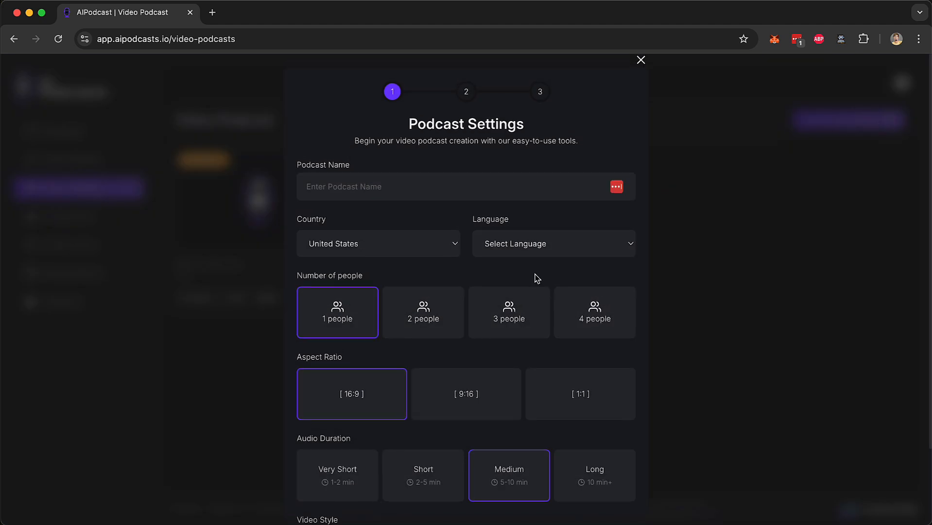
pyautogui.click(381, 188)
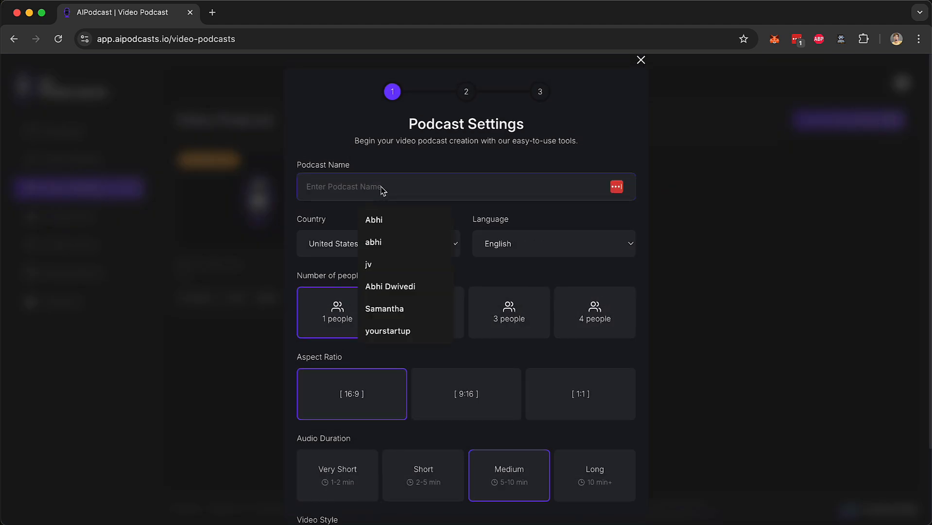
pyautogui.write('weight')
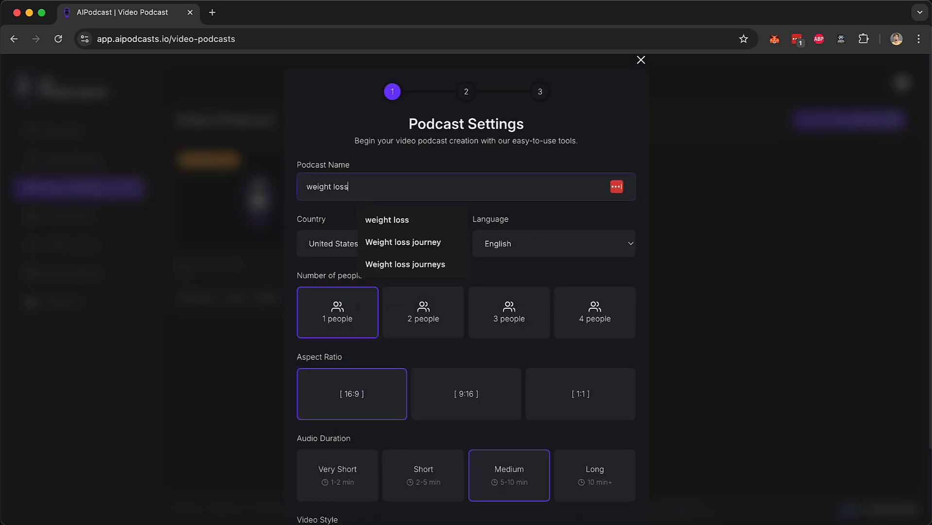
pyautogui.write(' loss')
pyautogui.click(334, 243)
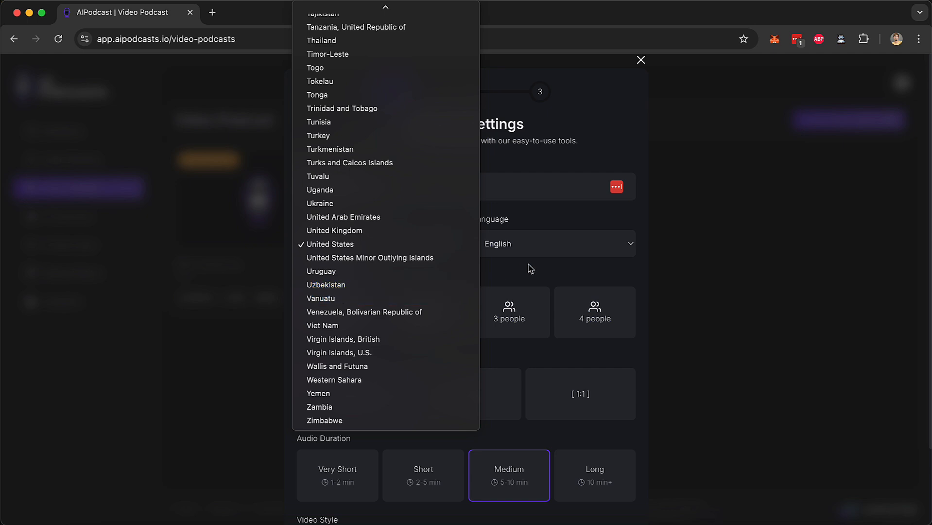
pyautogui.click(543, 248)
pyautogui.click(433, 277)
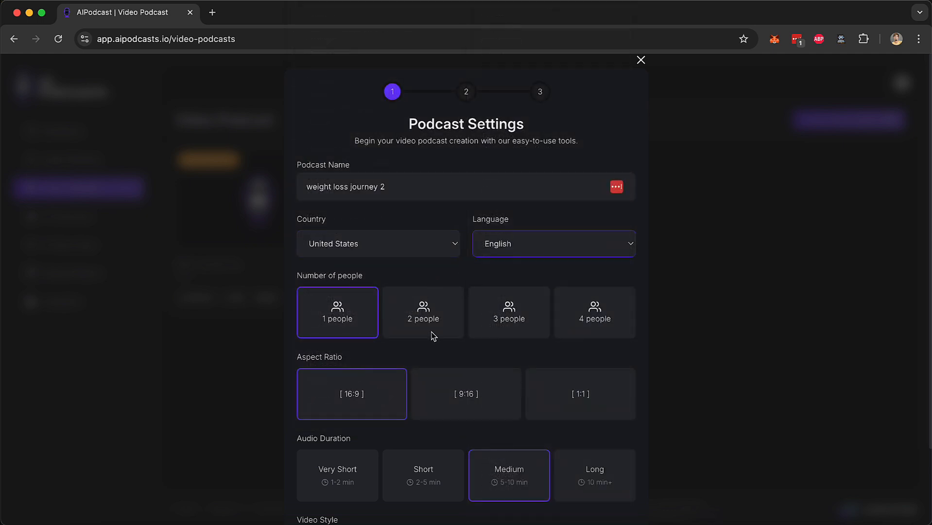
# Set the podcast's number of people to 2 and its aspect ratio to 16:9.
pyautogui.click(433, 335)
pyautogui.click(486, 324)
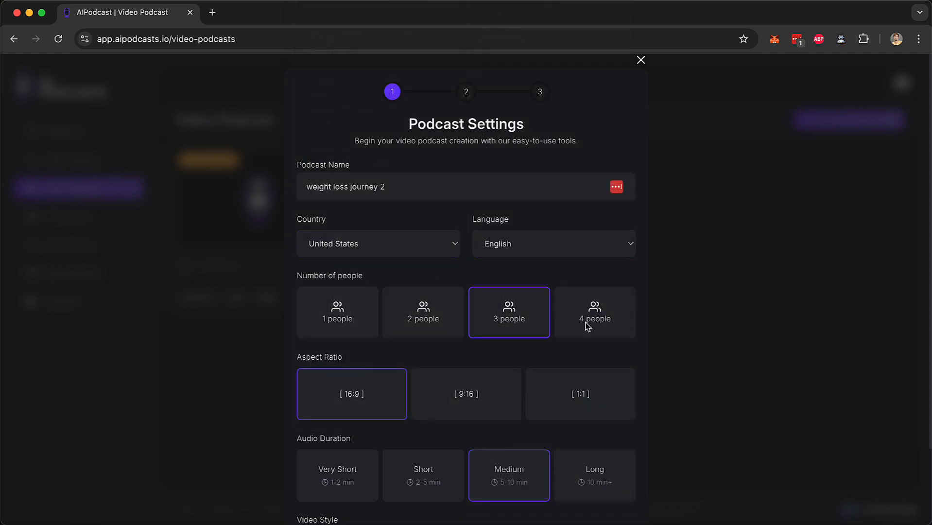
pyautogui.click(603, 323)
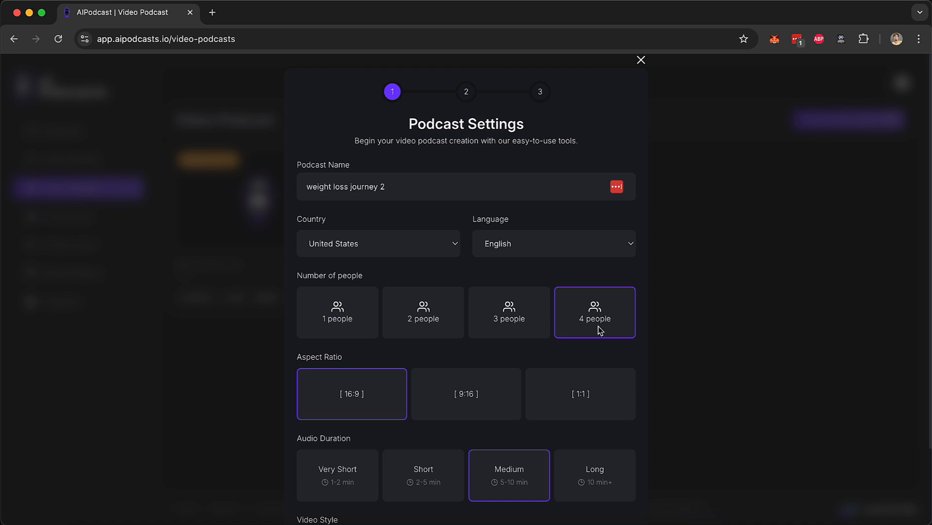
pyautogui.click(447, 327)
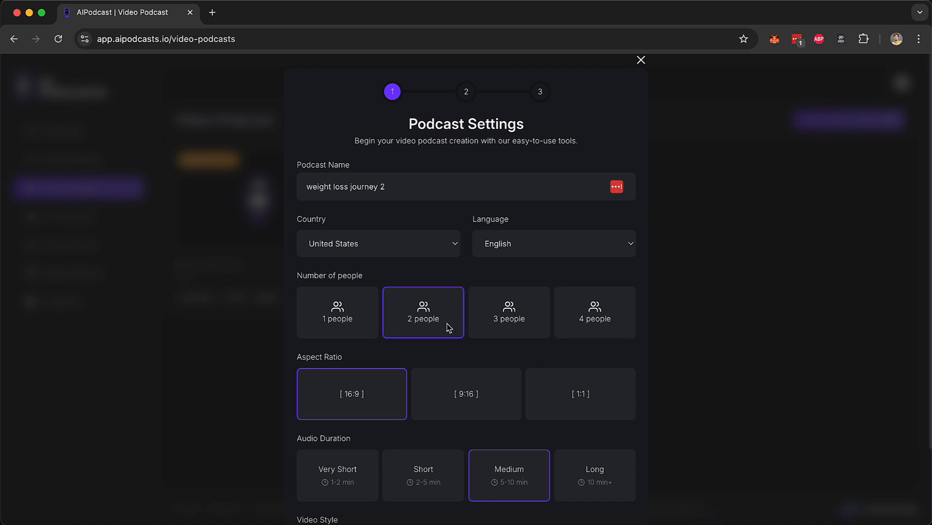
pyautogui.scroll(-2, 384, 391)
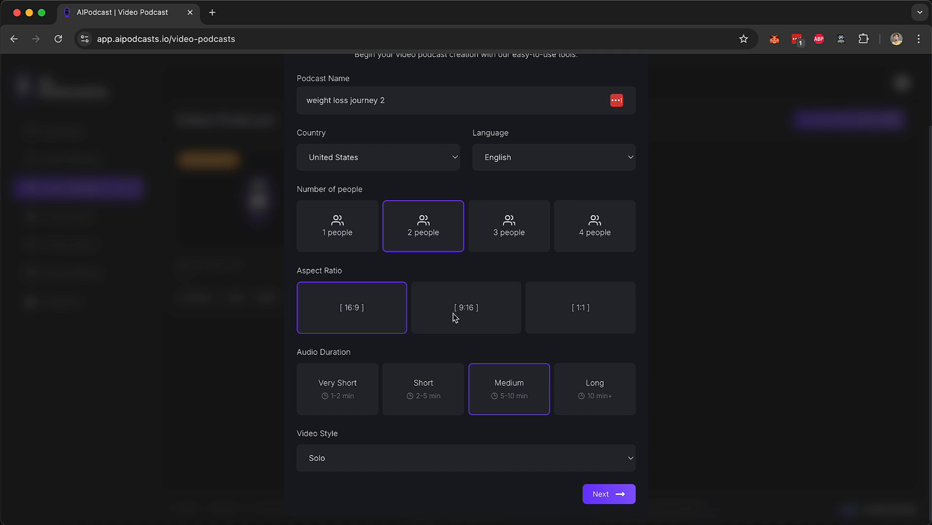
pyautogui.click(486, 317)
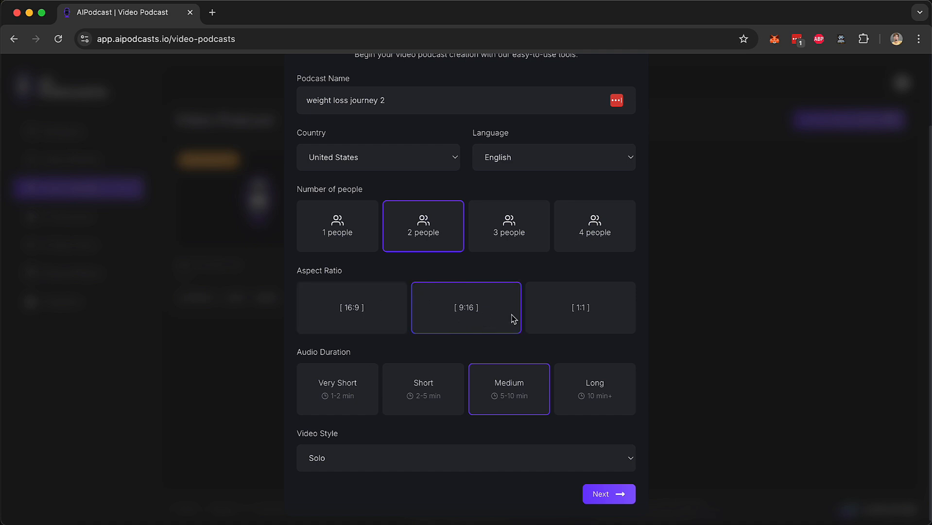
pyautogui.click(587, 314)
pyautogui.click(353, 325)
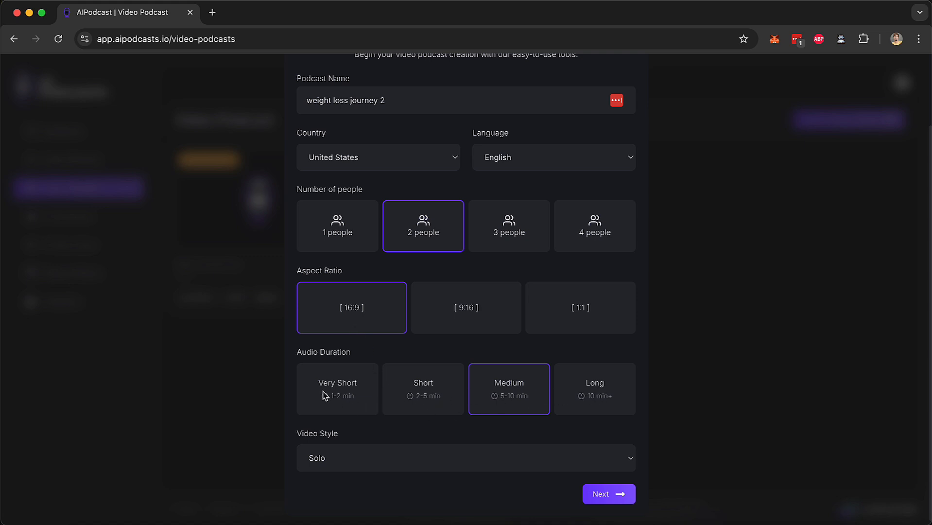
# Set the audio duration to Very Short and the video style to Panel, and continue to the content source.
pyautogui.click(348, 400)
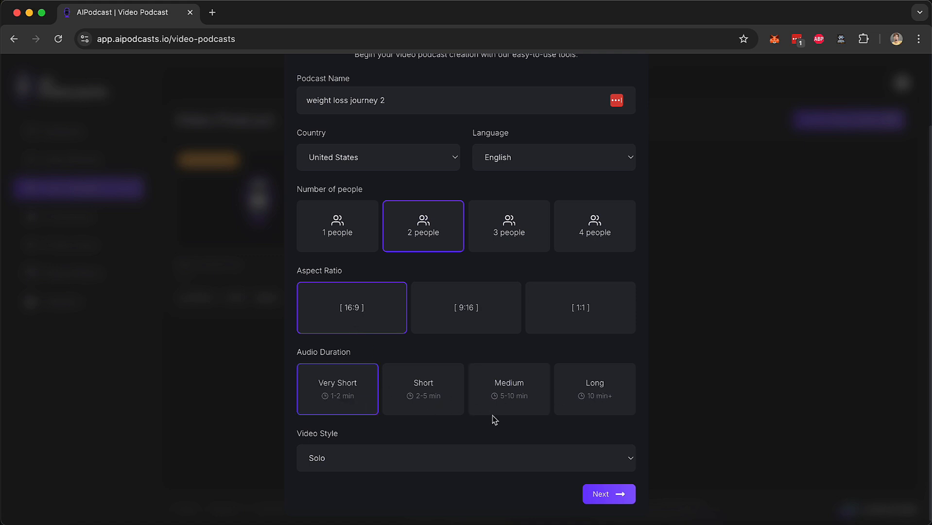
pyautogui.scroll(-1, 493, 418)
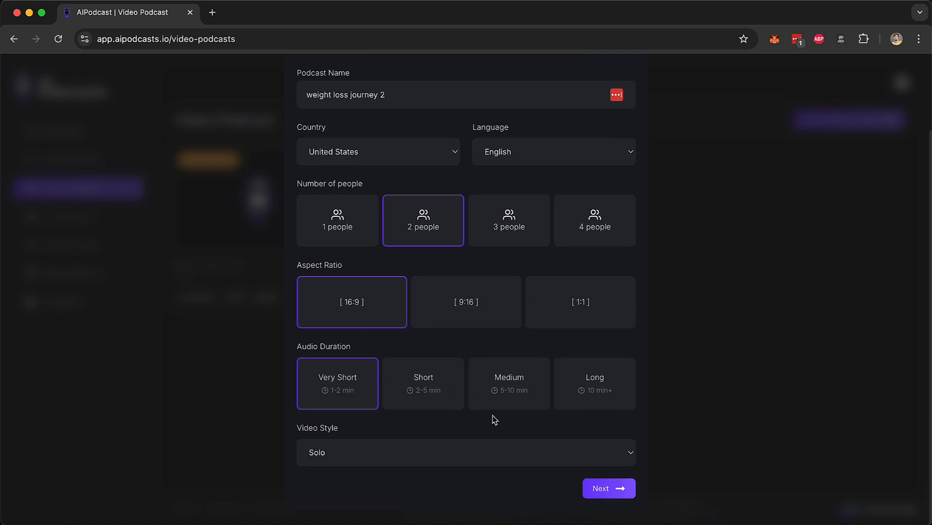
pyautogui.click(391, 453)
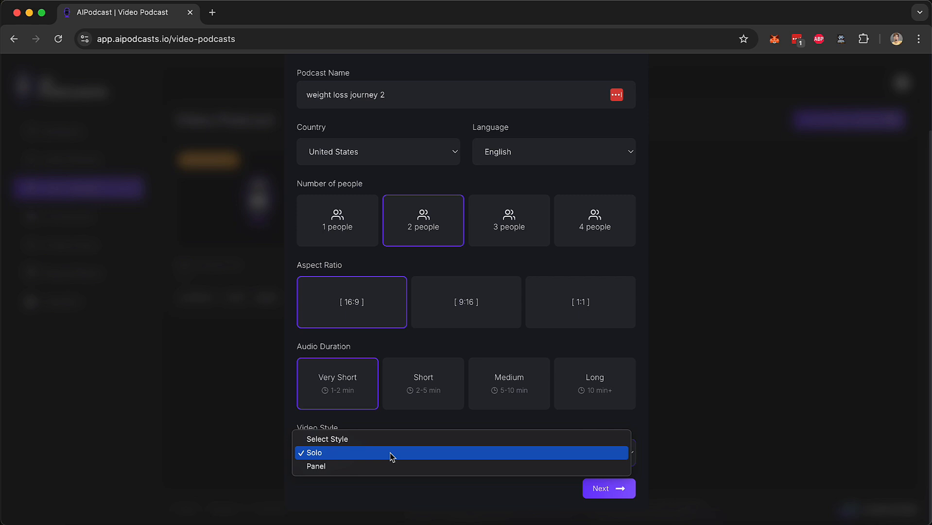
pyautogui.click(388, 466)
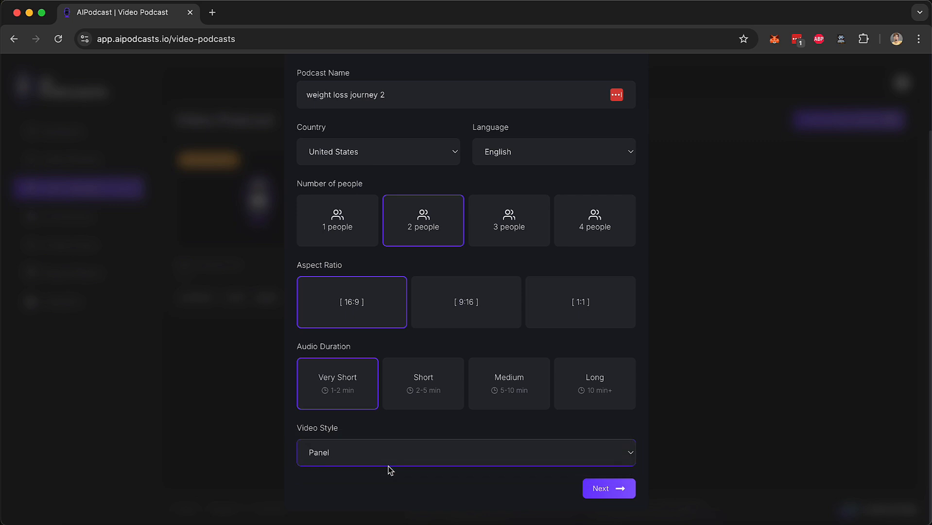
pyautogui.click(608, 490)
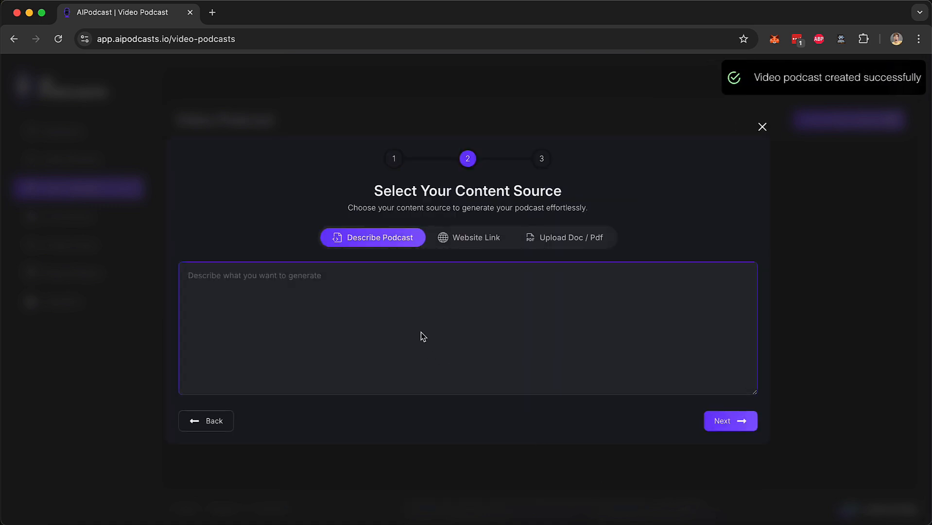
# Generate the podcast content from the description "weight loss journey" and continue to the character selection.
pyautogui.write('weight loss journey')
pyautogui.click(726, 422)
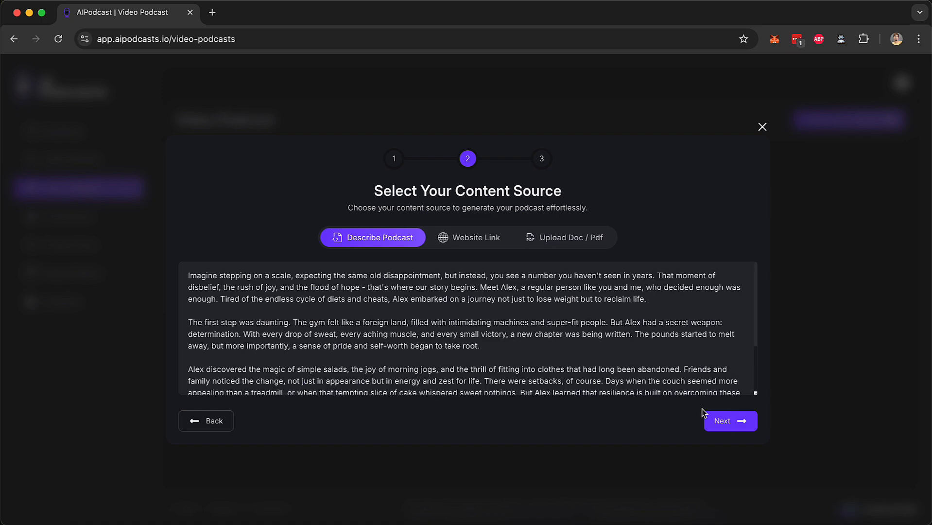
pyautogui.scroll(-3, 424, 359)
pyautogui.scroll(3, 424, 359)
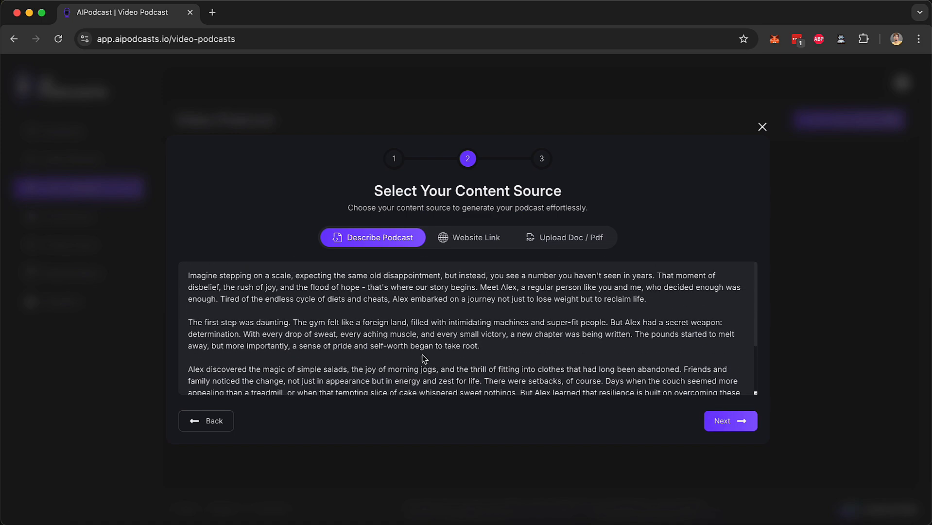
pyautogui.click(726, 421)
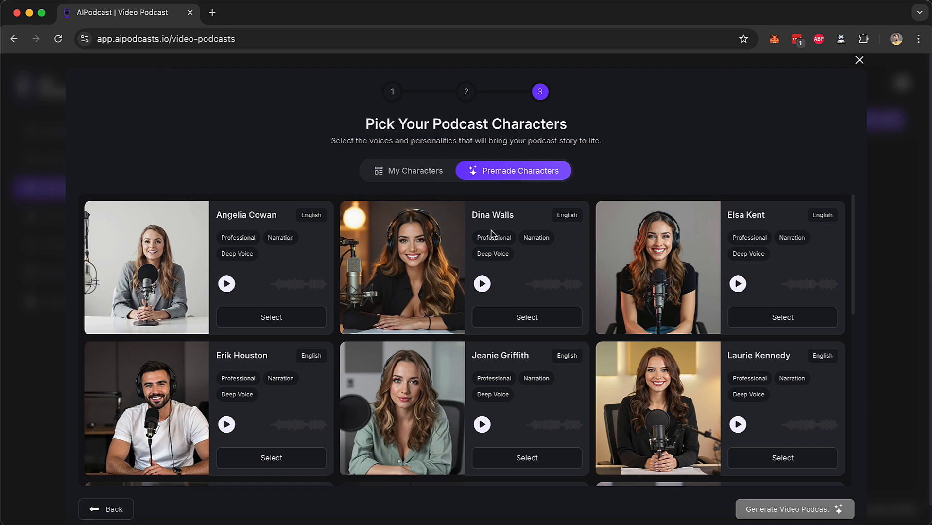
# Browse the premade characters and select Dina Walls as the first podcast character.
pyautogui.scroll(-4, 508, 305)
pyautogui.scroll(-5, 508, 305)
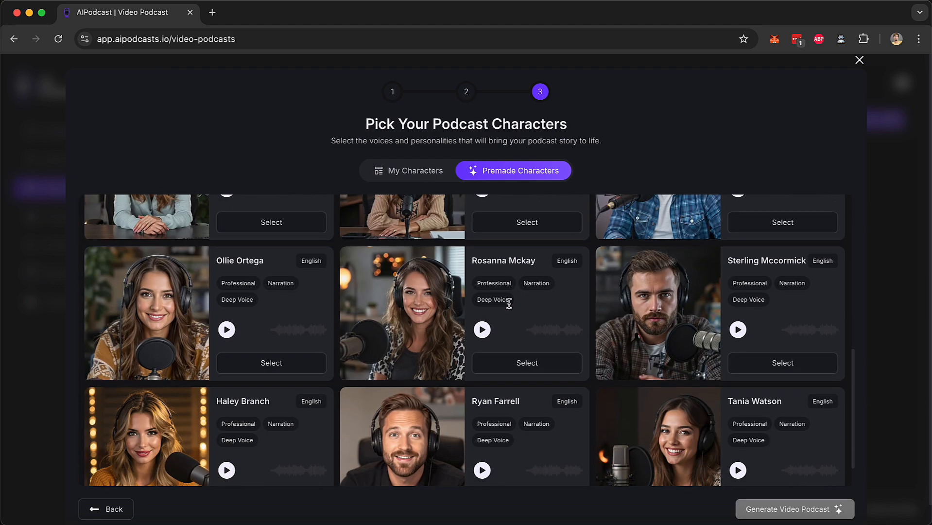
pyautogui.scroll(-1, 508, 306)
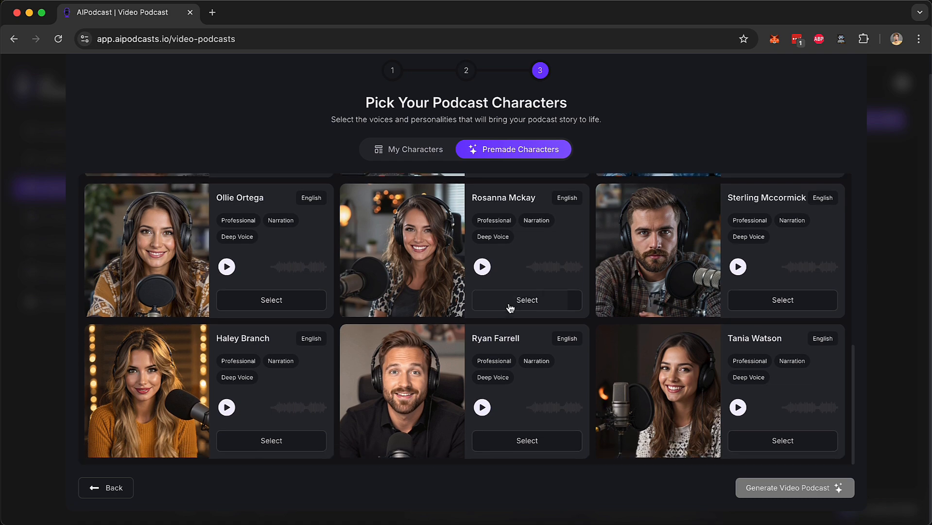
pyautogui.scroll(10, 510, 307)
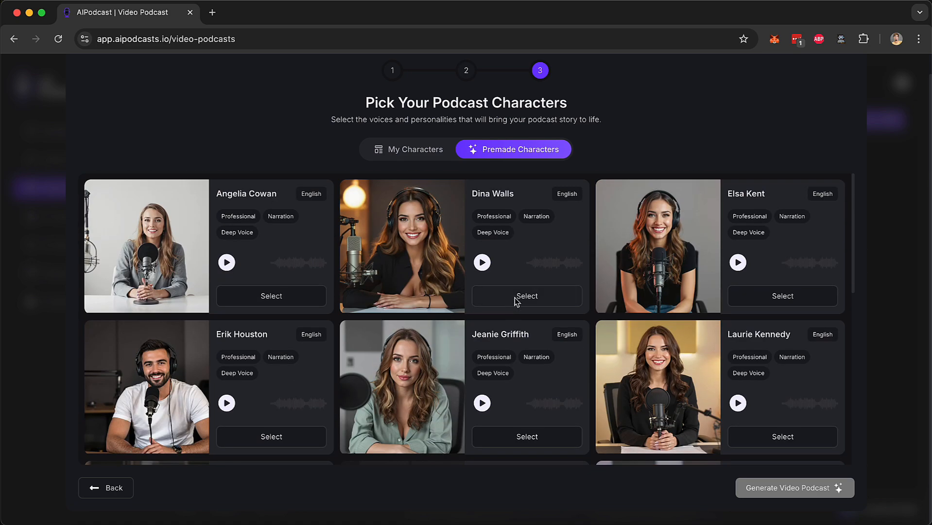
pyautogui.click(516, 297)
# Select Mitchel Mullen as the second podcast character, removing Mia Macias from the selection.
pyautogui.scroll(-3, 550, 373)
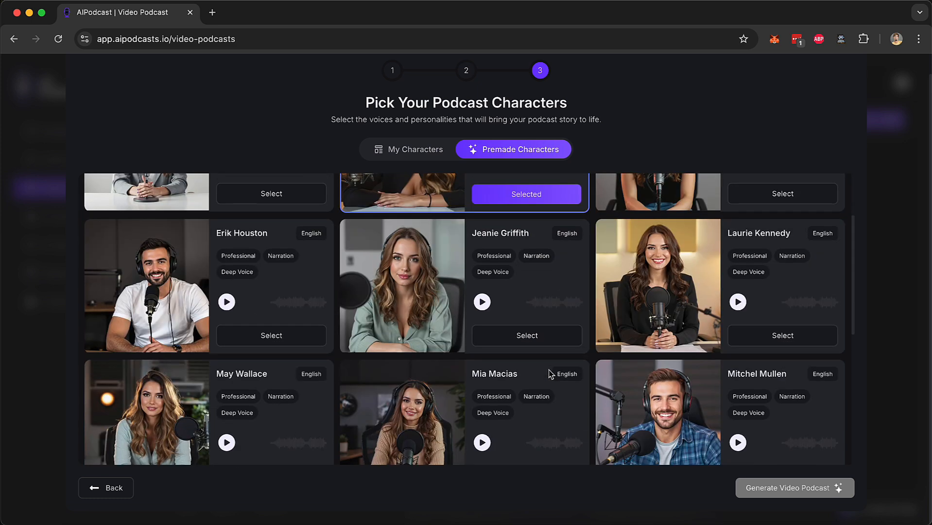
pyautogui.scroll(-4, 550, 373)
pyautogui.click(519, 346)
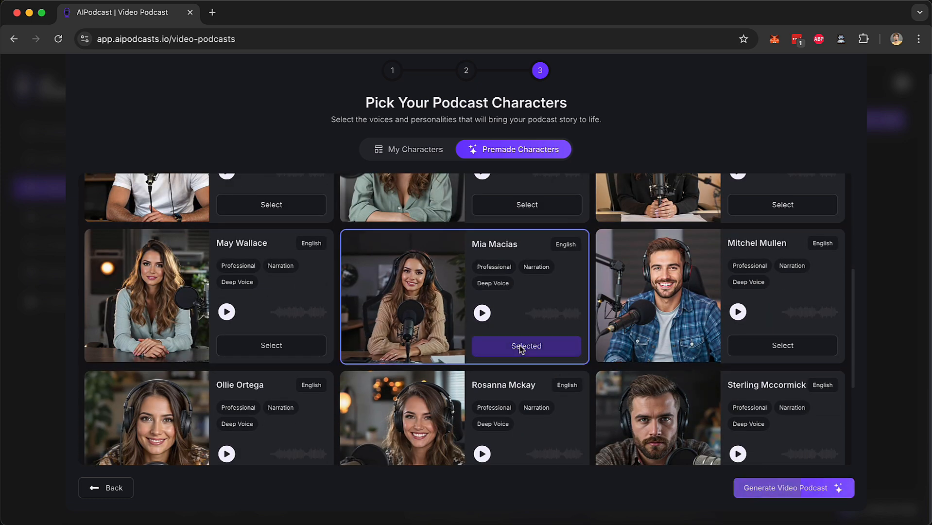
pyautogui.click(717, 352)
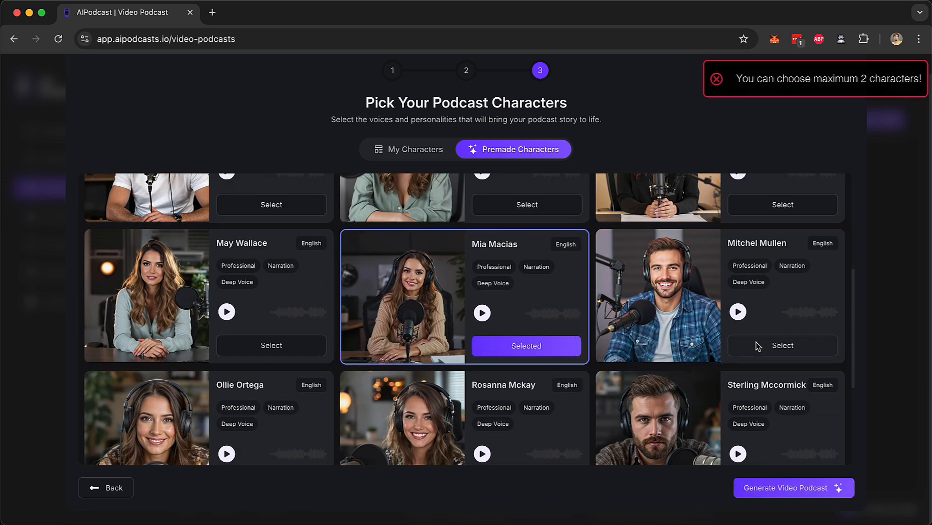
pyautogui.scroll(1, 567, 286)
pyautogui.click(533, 356)
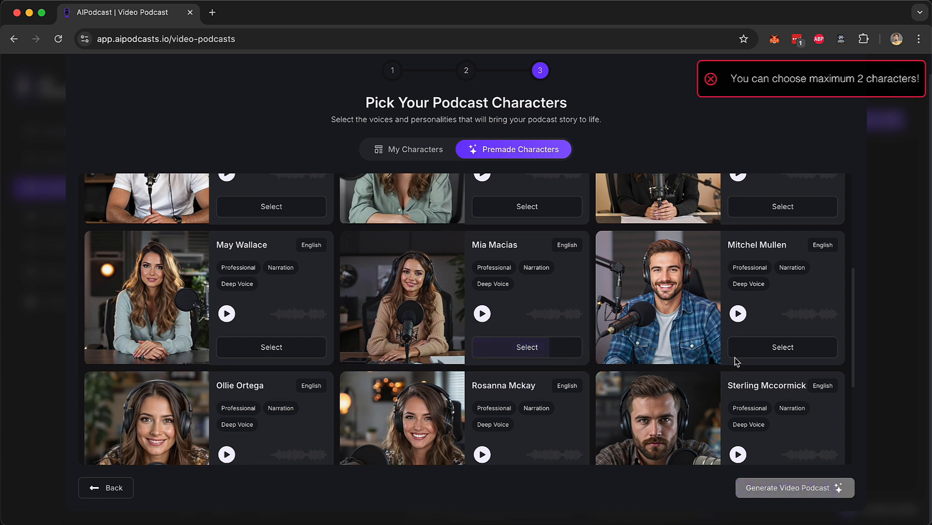
pyautogui.click(763, 352)
pyautogui.scroll(5, 539, 325)
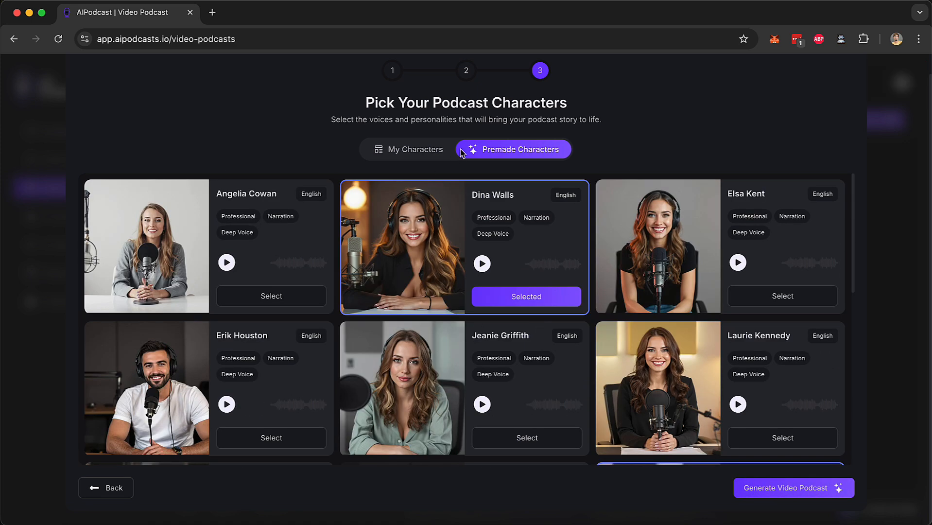
# Check the My Characters collection and generate the video podcast with the two selected premade characters.
pyautogui.click(430, 150)
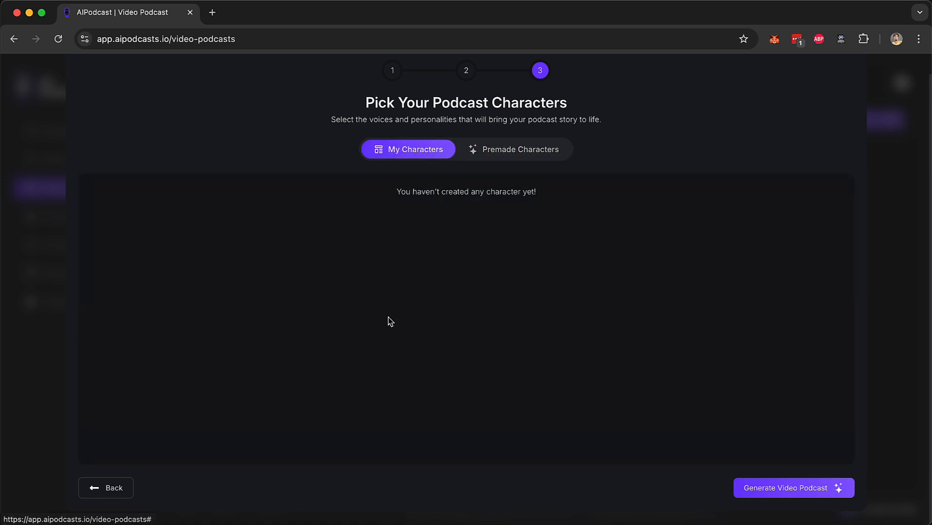
pyautogui.click(528, 155)
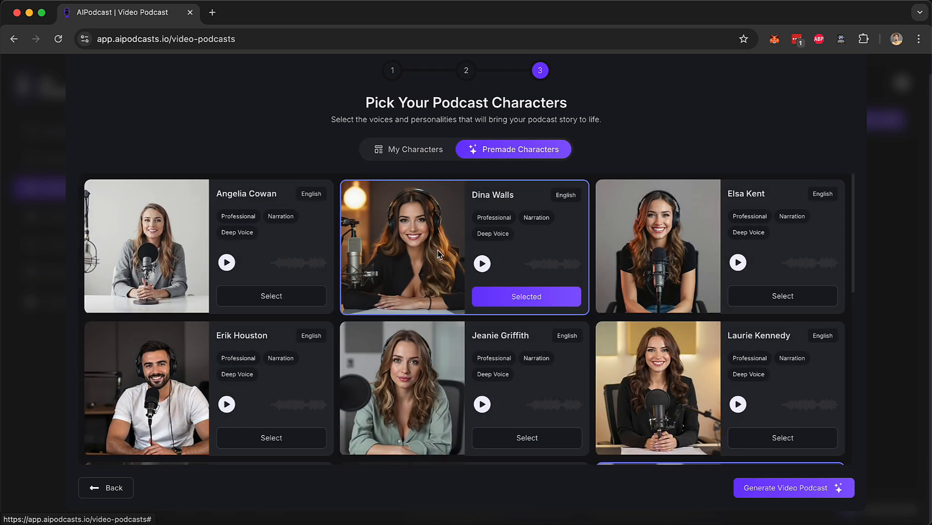
pyautogui.click(425, 151)
pyautogui.click(509, 156)
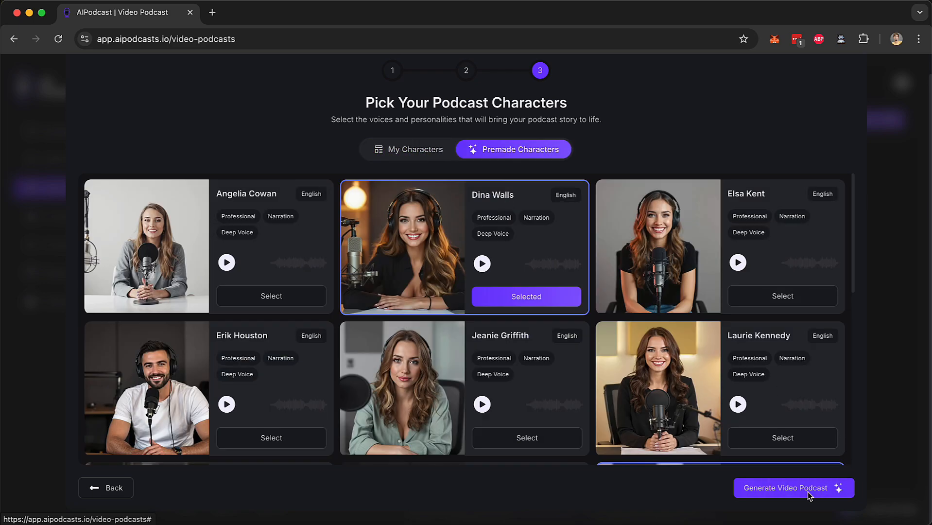
pyautogui.click(808, 490)
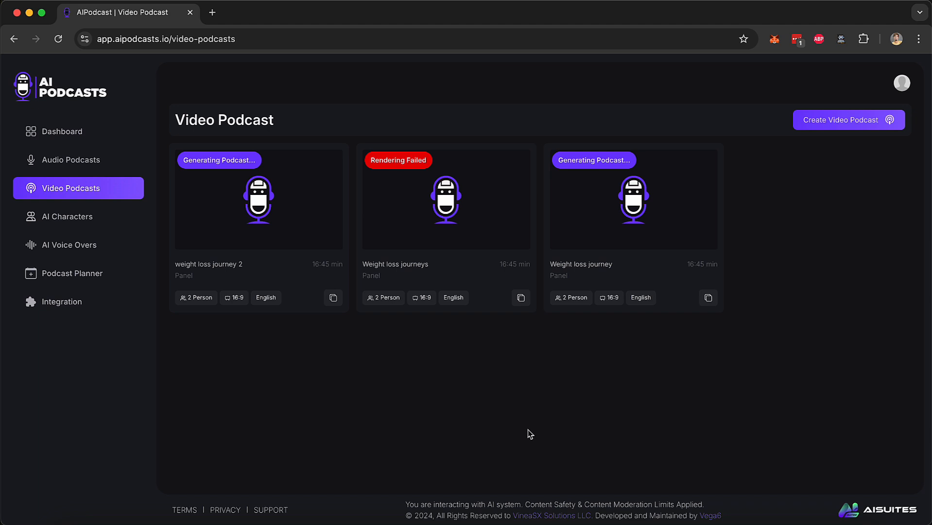
# Open the "weight loss journey 2" podcast for editing and view its script and timeline.
pyautogui.click(330, 161)
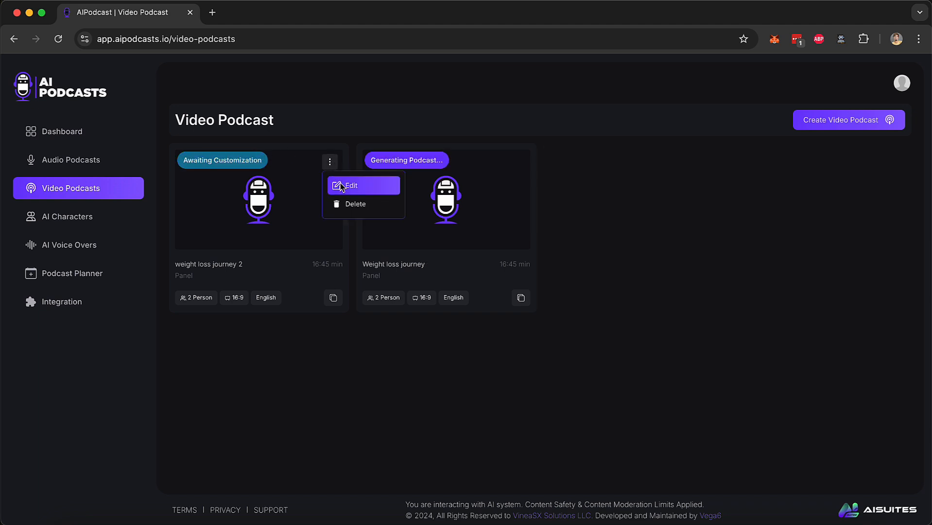
pyautogui.click(342, 186)
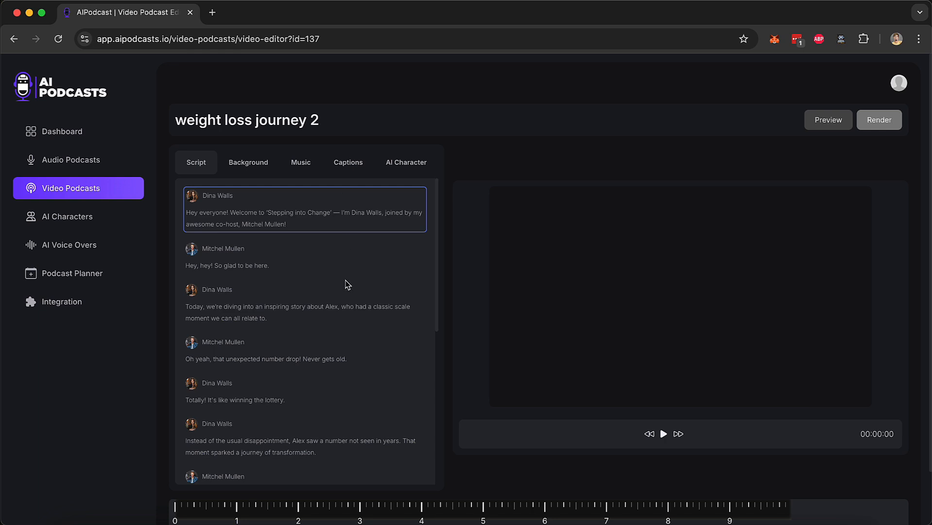
pyautogui.scroll(-2, 449, 343)
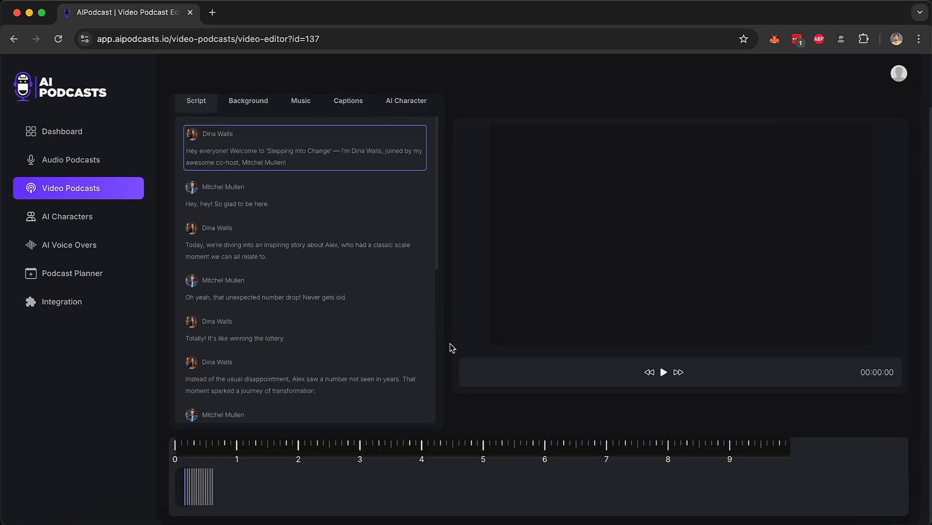
# Review the podcast's script and the background options, ending with the prompt field for an AI-generated background image.
pyautogui.scroll(2, 450, 344)
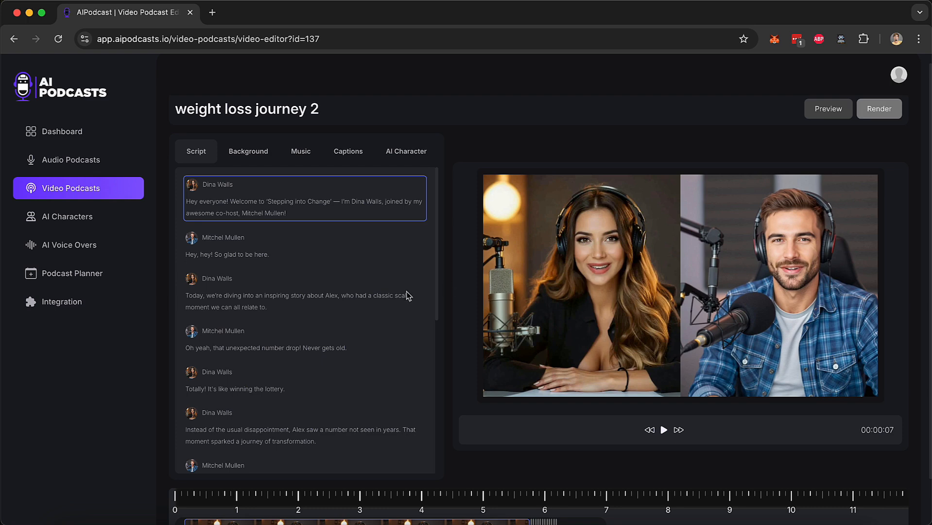
pyautogui.scroll(-5, 272, 227)
pyautogui.scroll(5, 333, 228)
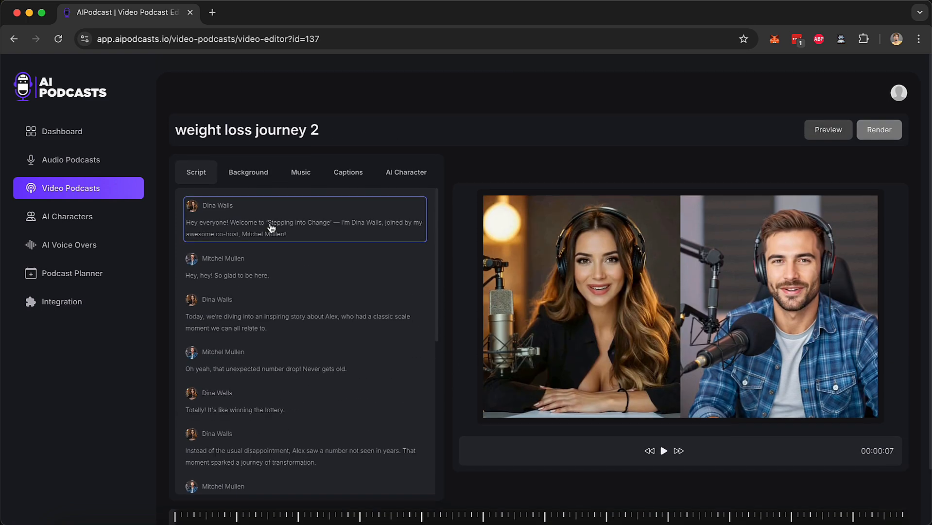
pyautogui.click(249, 164)
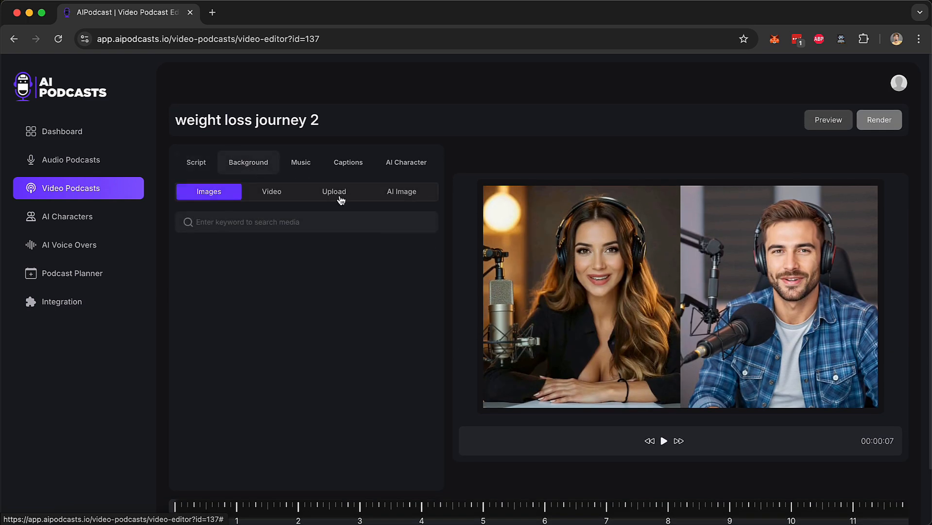
pyautogui.click(419, 199)
pyautogui.click(364, 259)
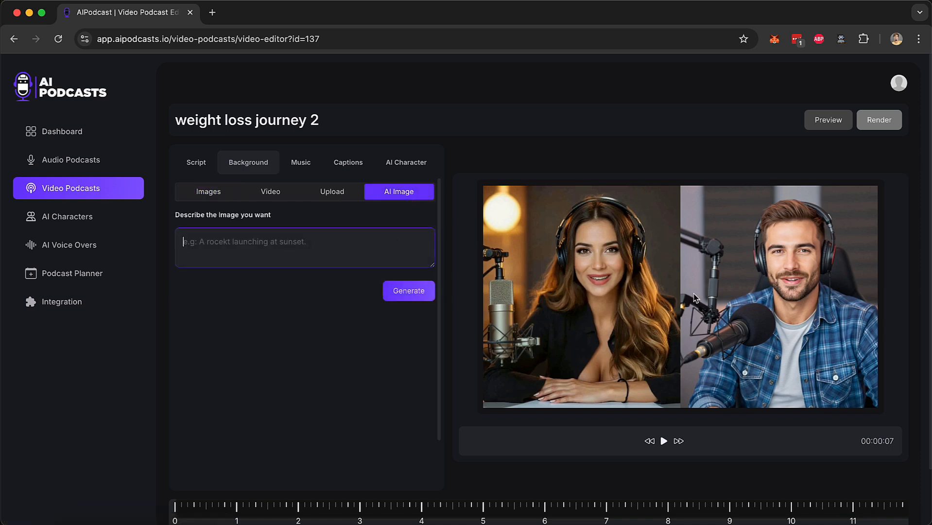
# Examine the copyright-free music list, the audio upload option and the AI characters assigned to the podcast.
pyautogui.click(294, 167)
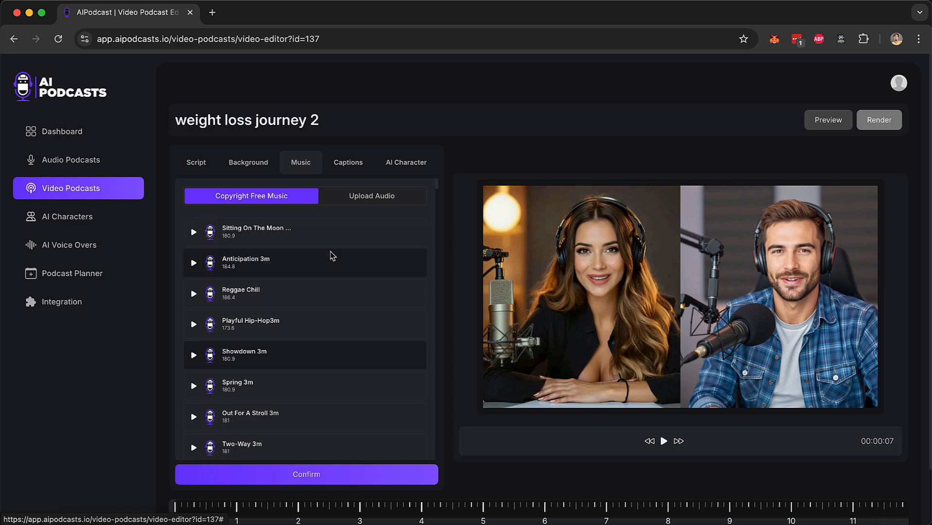
pyautogui.click(371, 197)
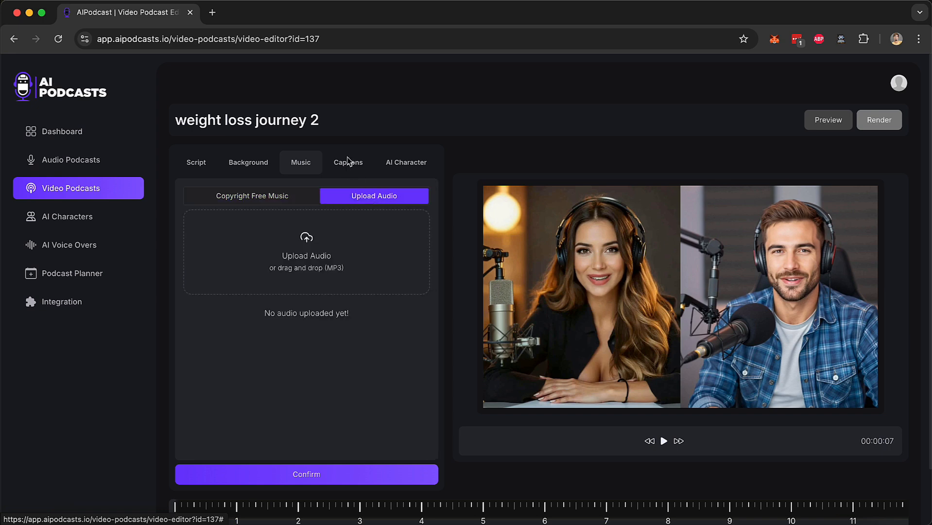
pyautogui.click(410, 165)
pyautogui.scroll(-2, 368, 366)
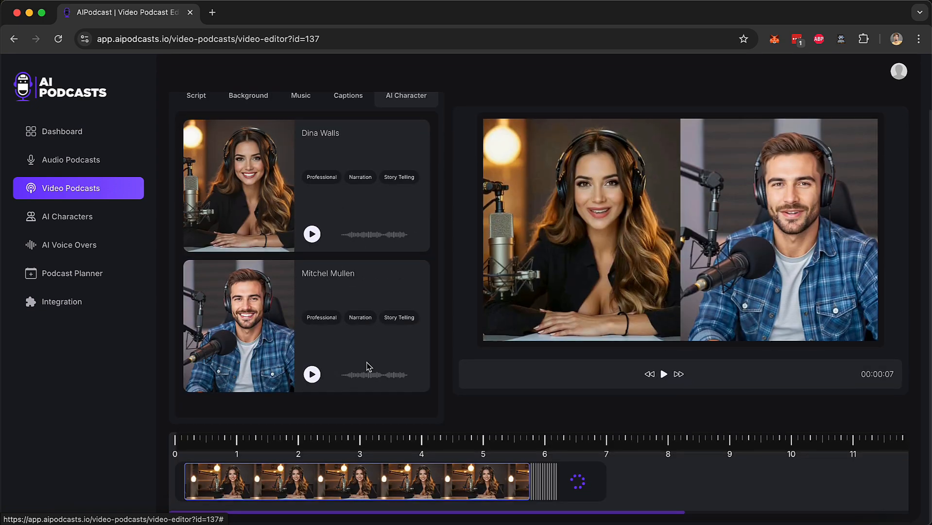
pyautogui.scroll(3, 364, 354)
# Enable captions for the podcast and select the slanted pink "THE QUICK" caption style.
pyautogui.click(356, 171)
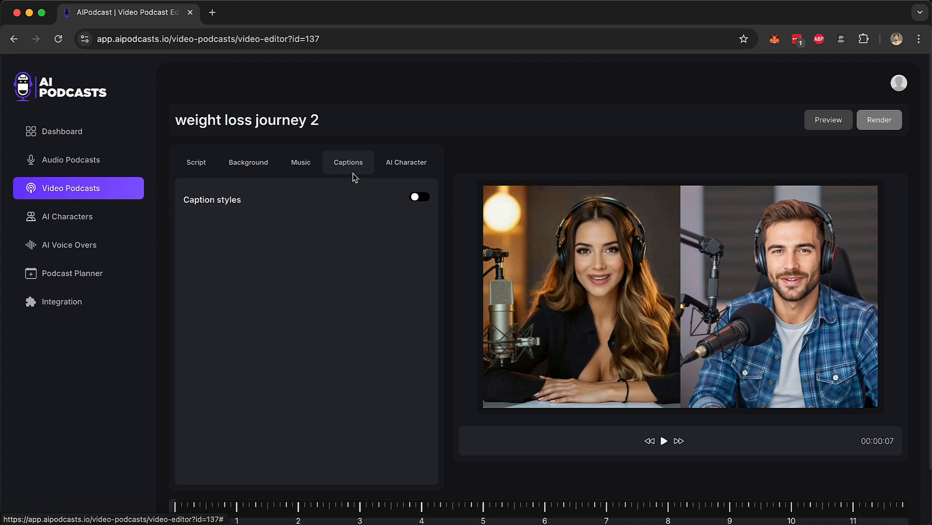
pyautogui.click(414, 198)
pyautogui.click(364, 251)
pyautogui.click(362, 314)
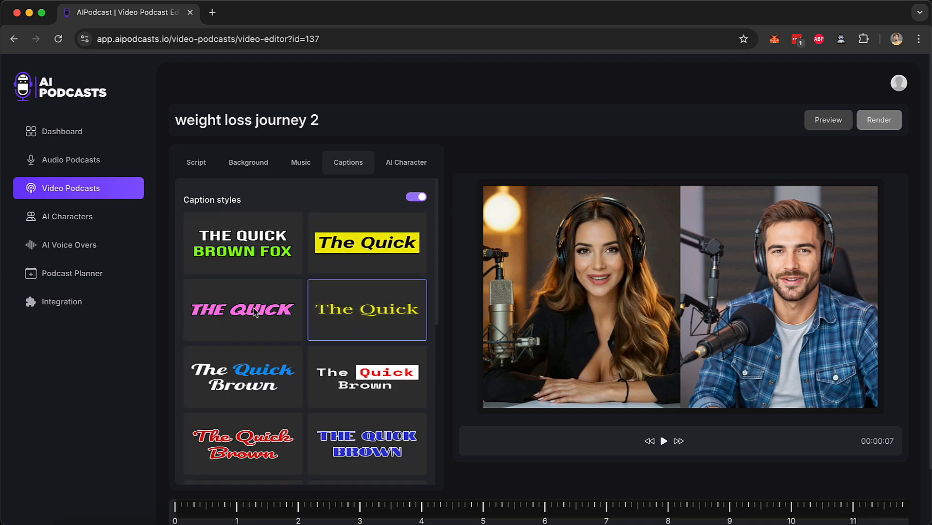
pyautogui.click(253, 313)
pyautogui.scroll(-6, 253, 358)
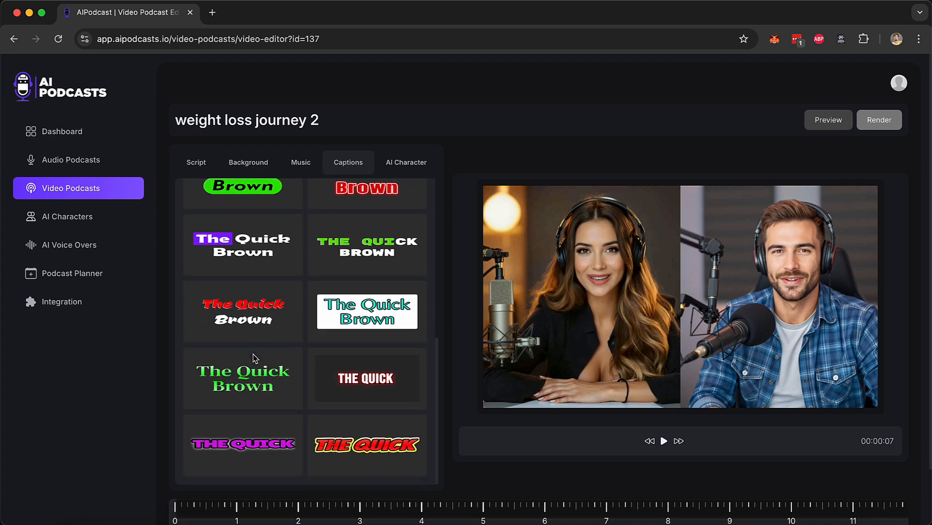
pyautogui.scroll(-2, 253, 358)
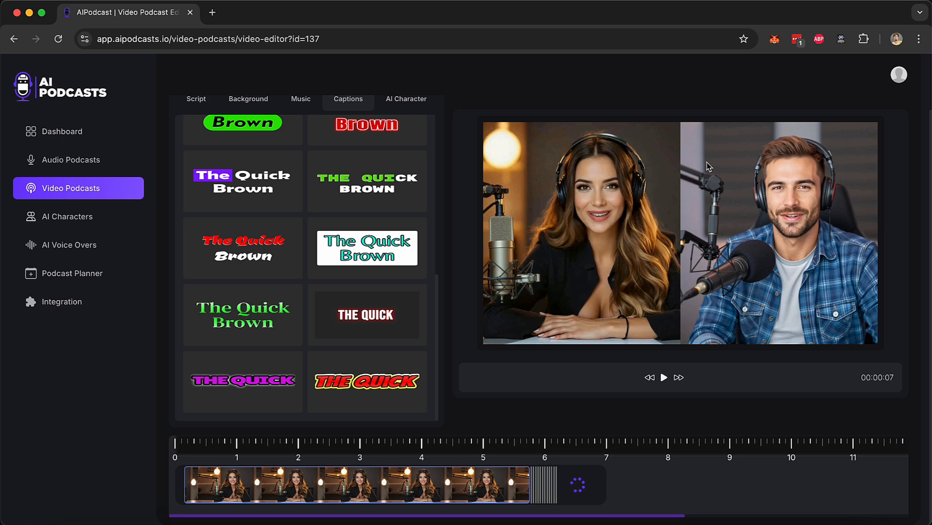
pyautogui.scroll(3, 707, 166)
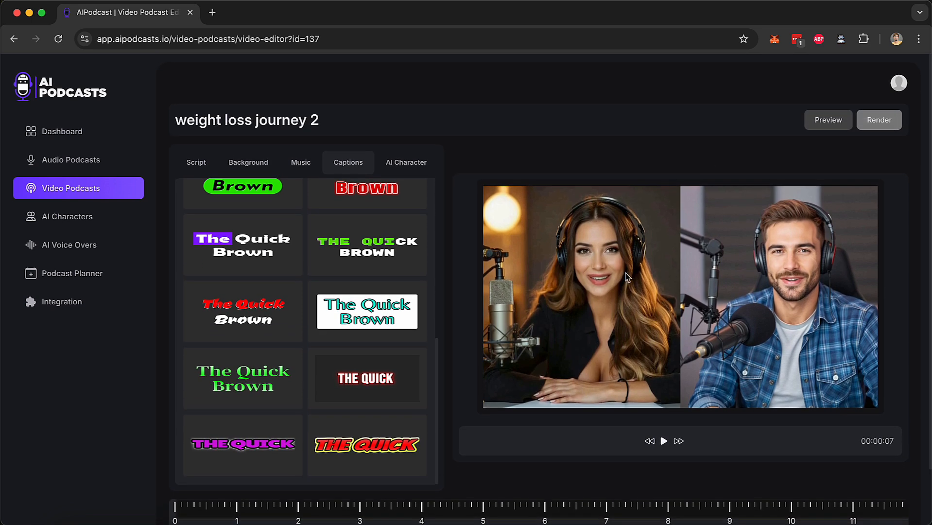
pyautogui.scroll(5, 376, 289)
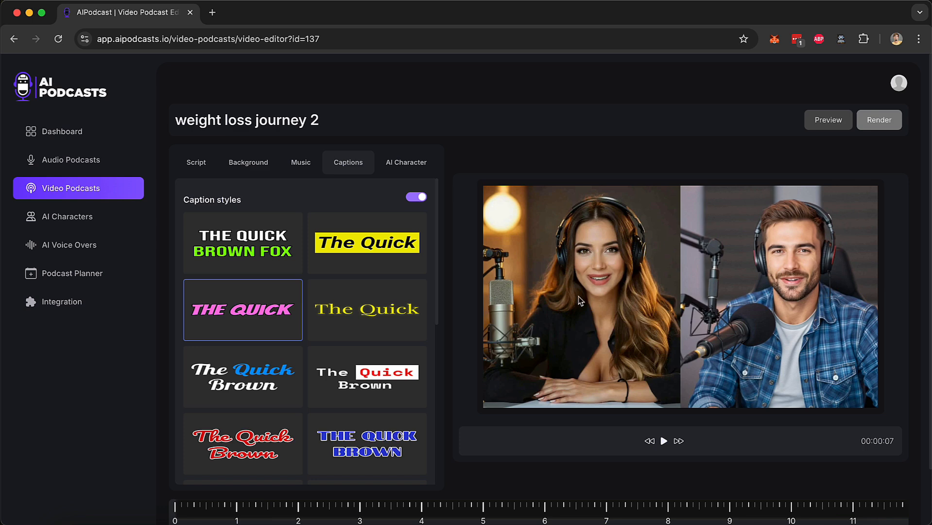
pyautogui.scroll(-3, 592, 370)
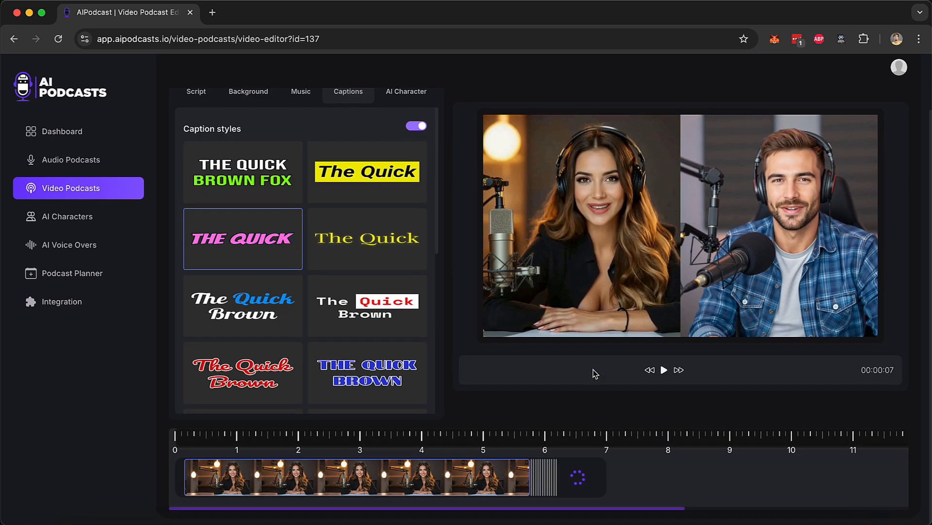
pyautogui.scroll(3, 626, 336)
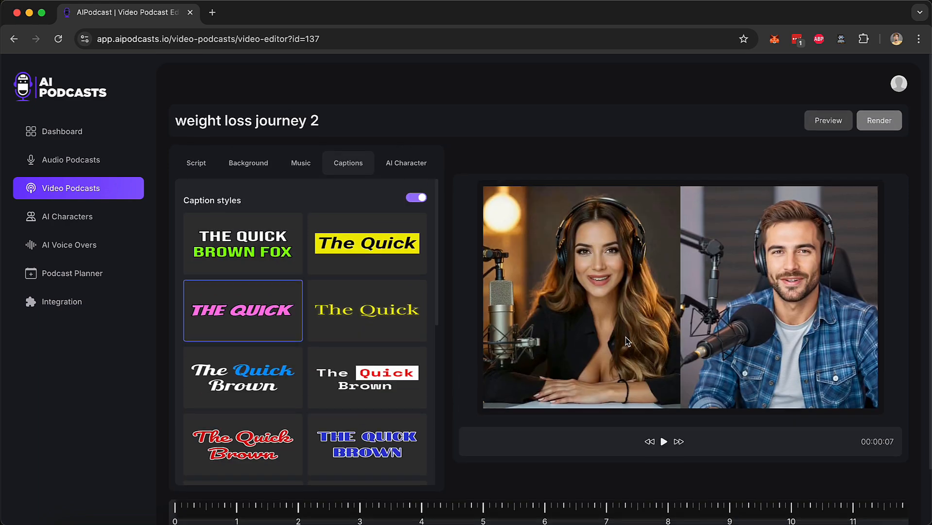
pyautogui.scroll(-3, 568, 379)
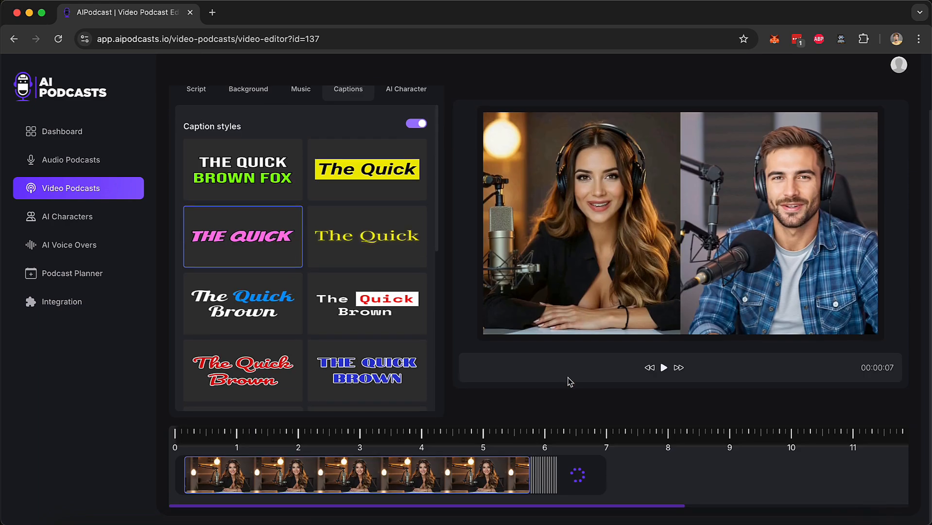
pyautogui.scroll(3, 622, 396)
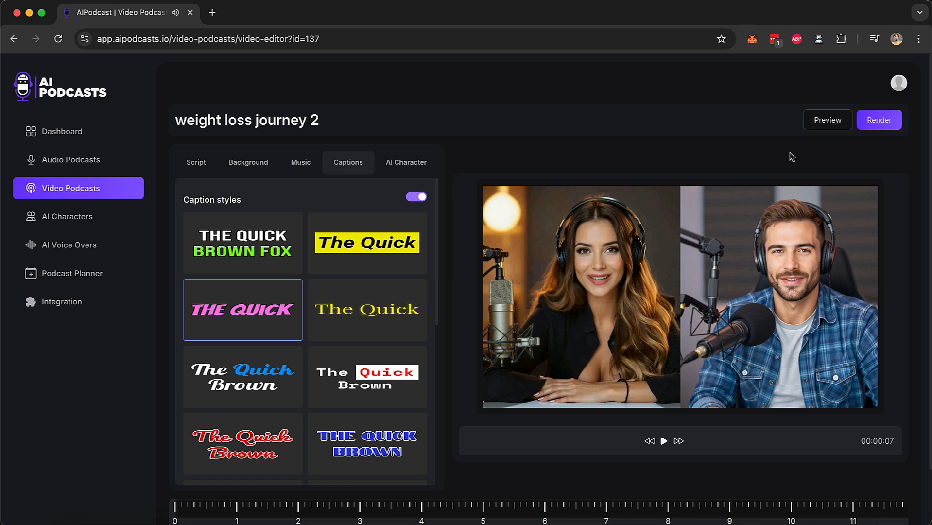
# Preview the podcast and look through the two hosts' clips along the timeline.
pyautogui.click(835, 123)
pyautogui.scroll(-3, 559, 434)
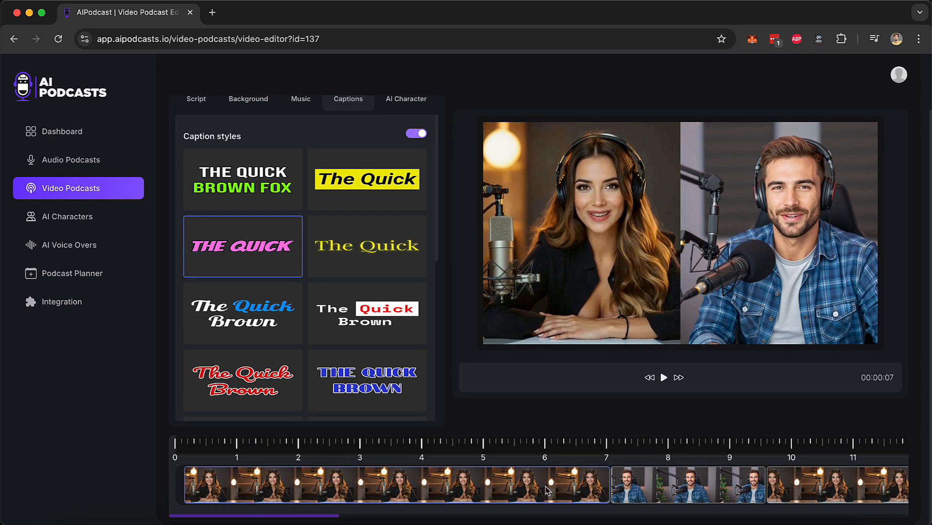
pyautogui.hscroll(8, 493, 486)
pyautogui.hscroll(15, 493, 486)
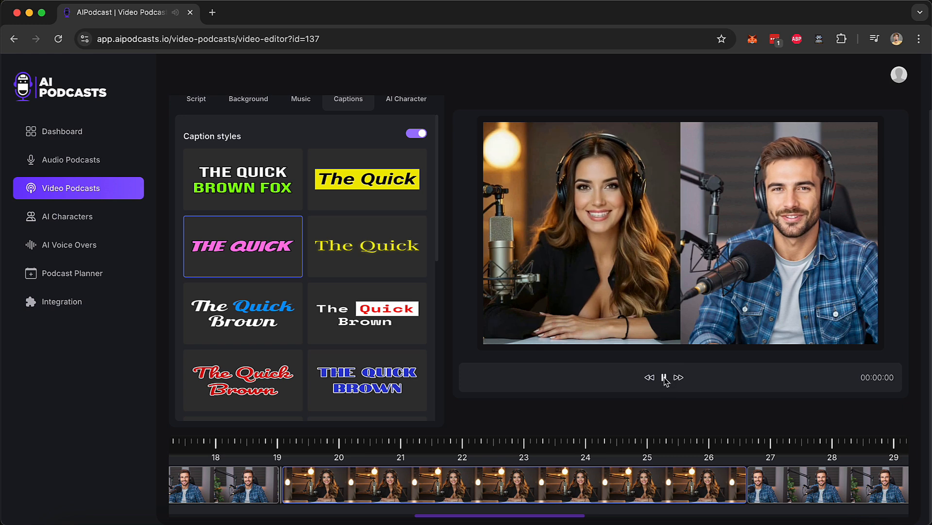
# Play individual host clips from the middle of the timeline, then play the opening clip.
pyautogui.click(663, 377)
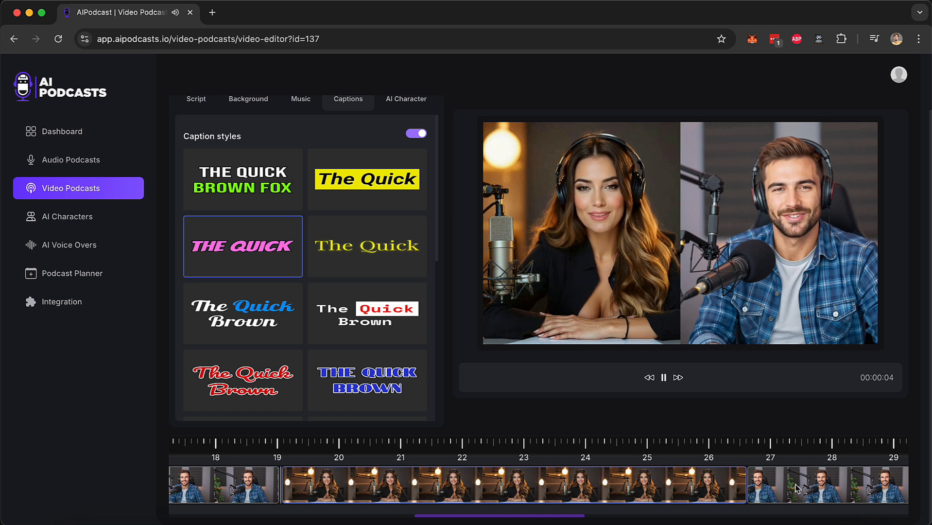
pyautogui.click(663, 378)
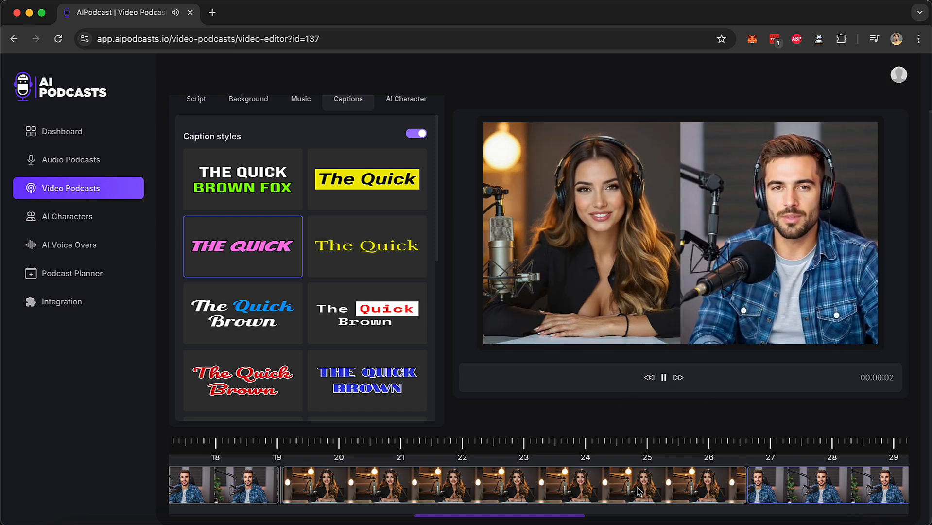
pyautogui.click(663, 377)
pyautogui.click(663, 377)
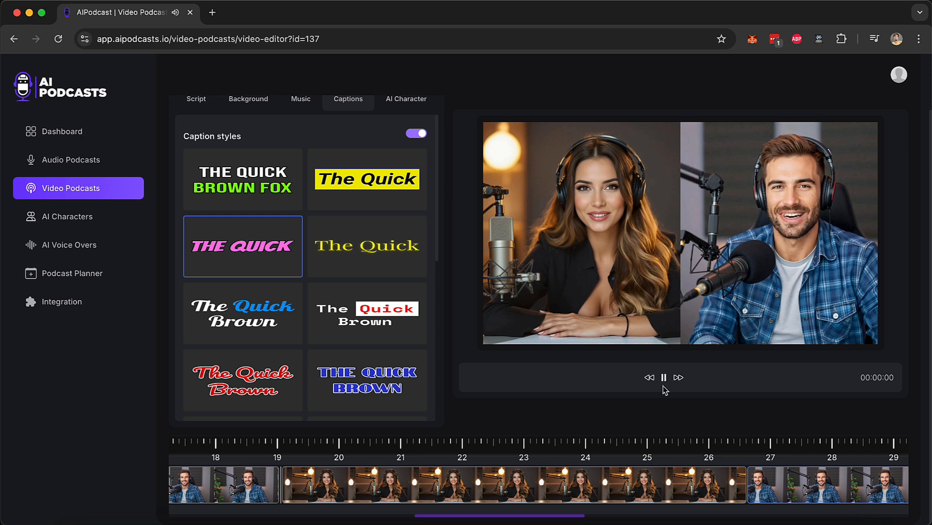
pyautogui.hscroll(-18, 638, 482)
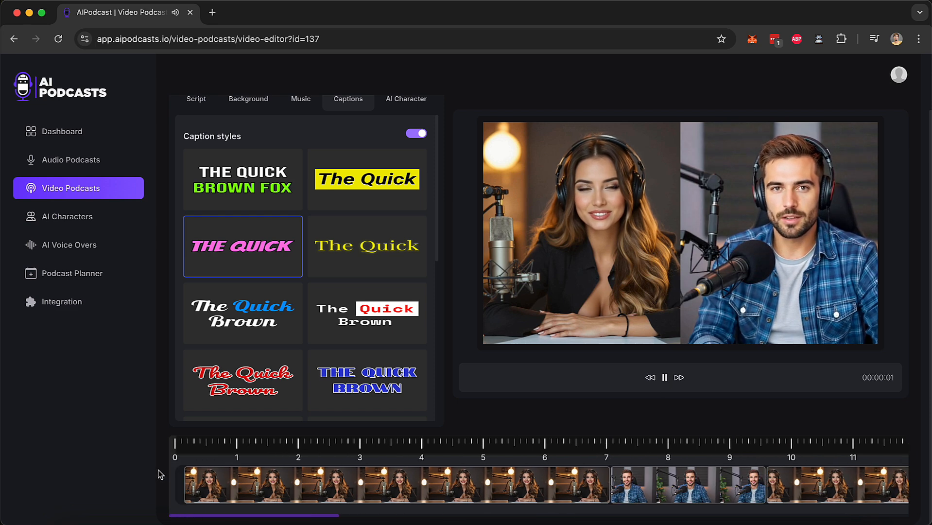
pyautogui.click(254, 490)
pyautogui.click(663, 378)
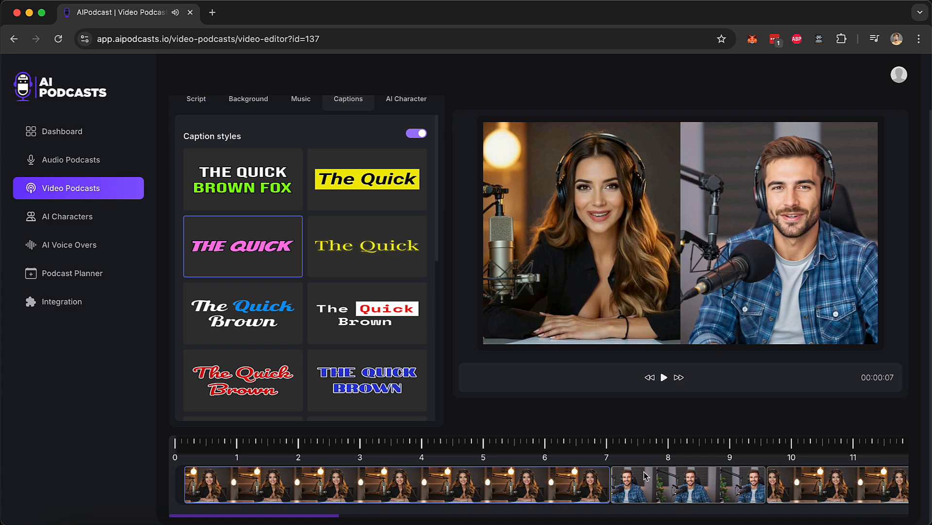
# Render the "weight loss journey 2" video podcast.
pyautogui.scroll(3, 704, 353)
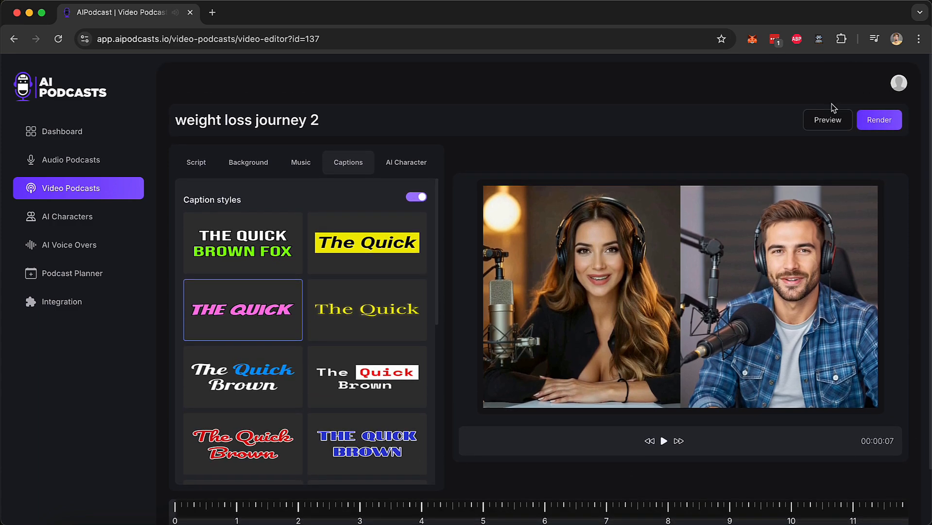
pyautogui.scroll(-3, 527, 464)
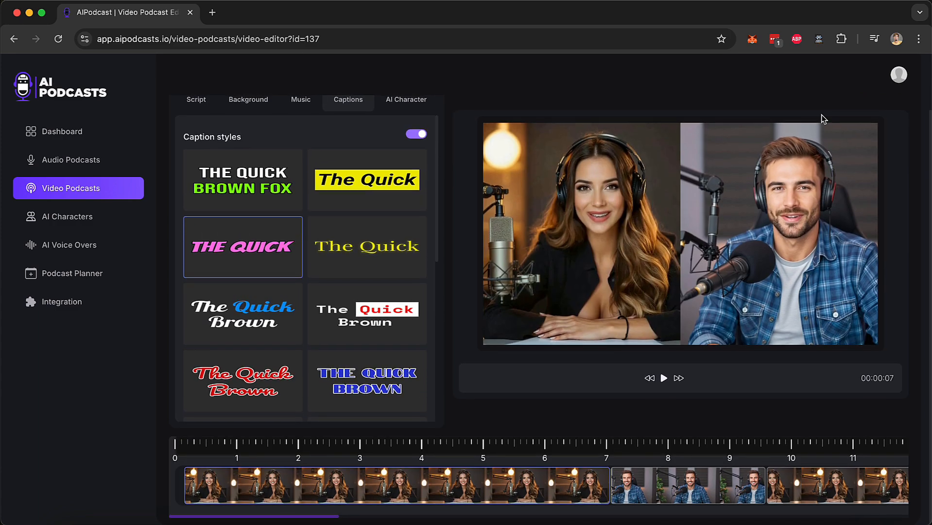
pyautogui.scroll(3, 821, 118)
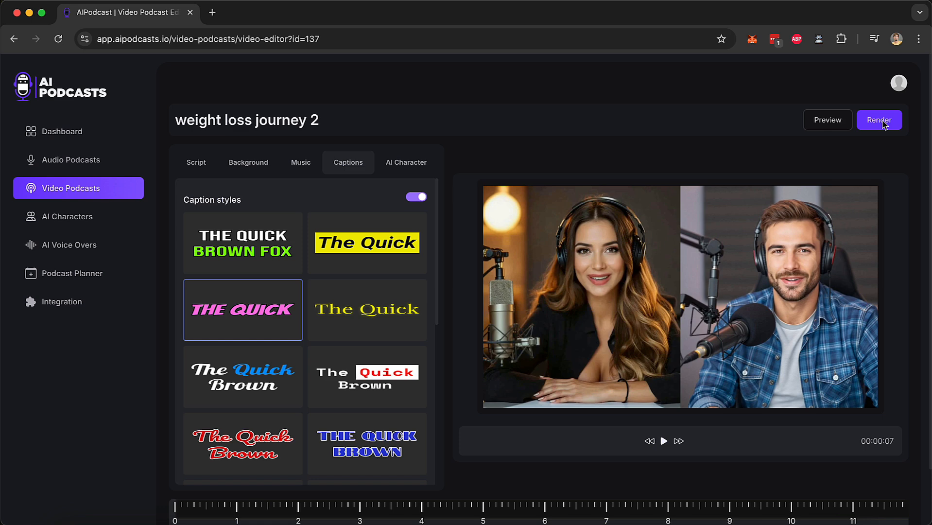
pyautogui.click(881, 120)
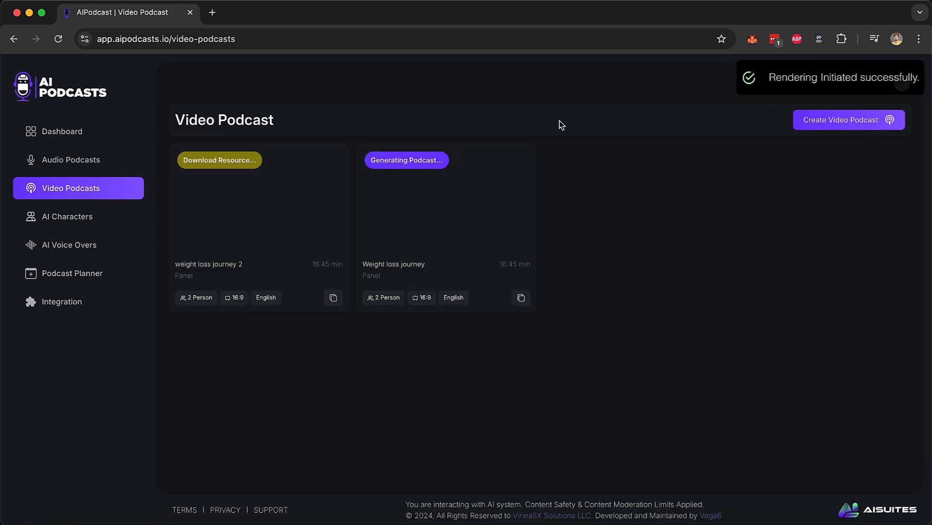
# Browse the premade AI characters and My Characters, and view the options for creating a new character without making one.
pyautogui.click(88, 217)
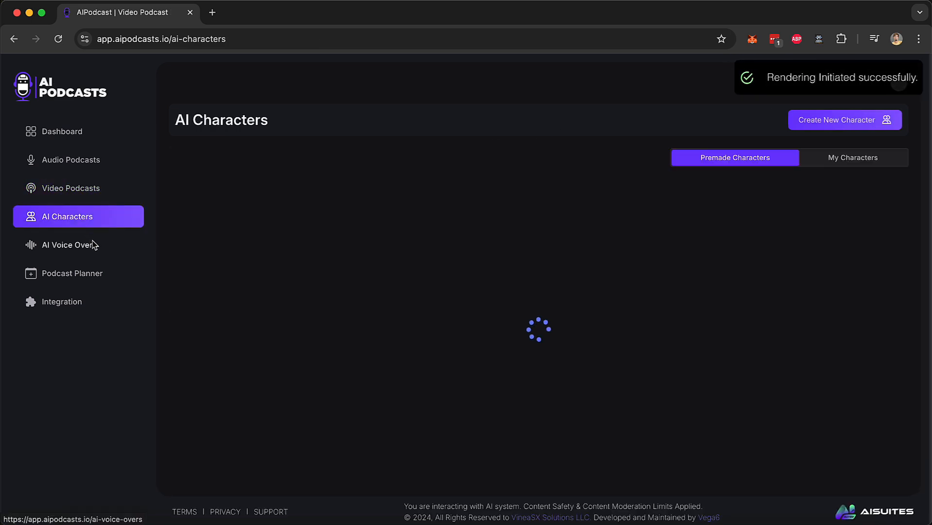
pyautogui.scroll(-10, 692, 246)
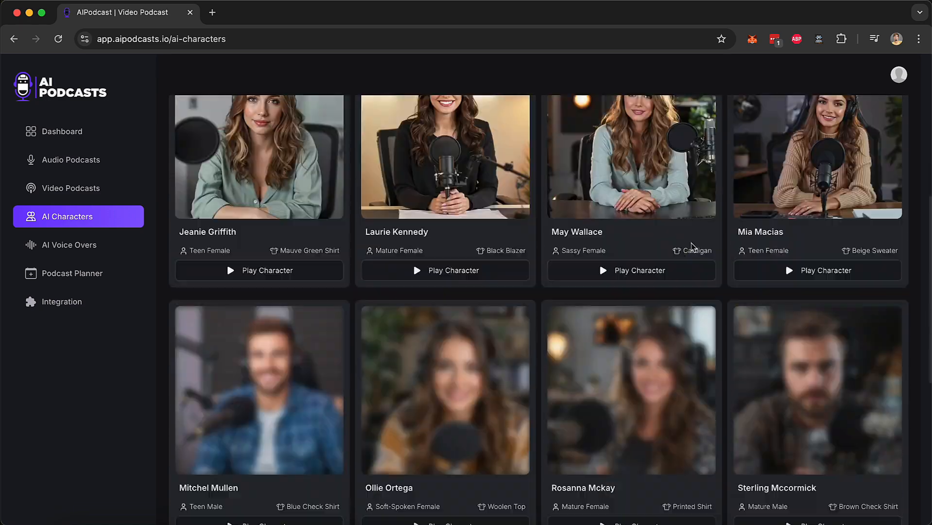
pyautogui.scroll(-5, 692, 246)
pyautogui.scroll(10, 692, 247)
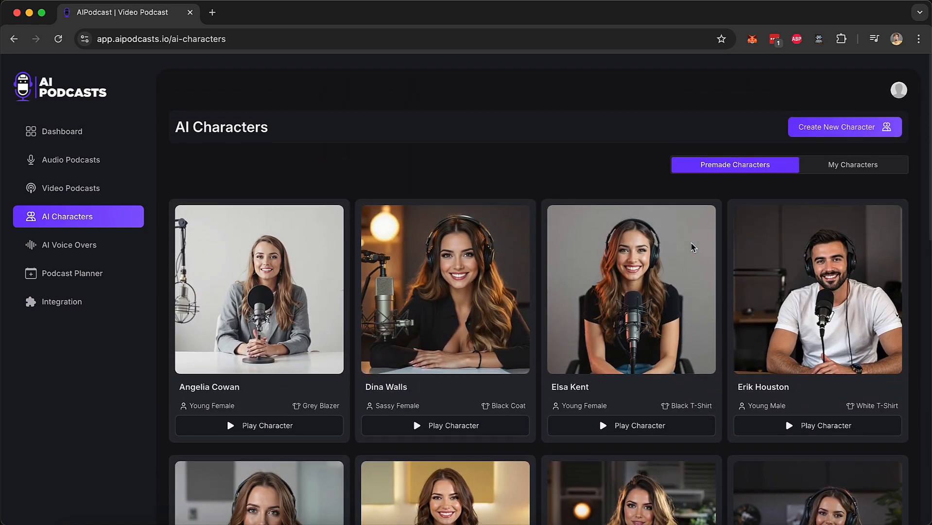
pyautogui.click(856, 161)
pyautogui.click(858, 117)
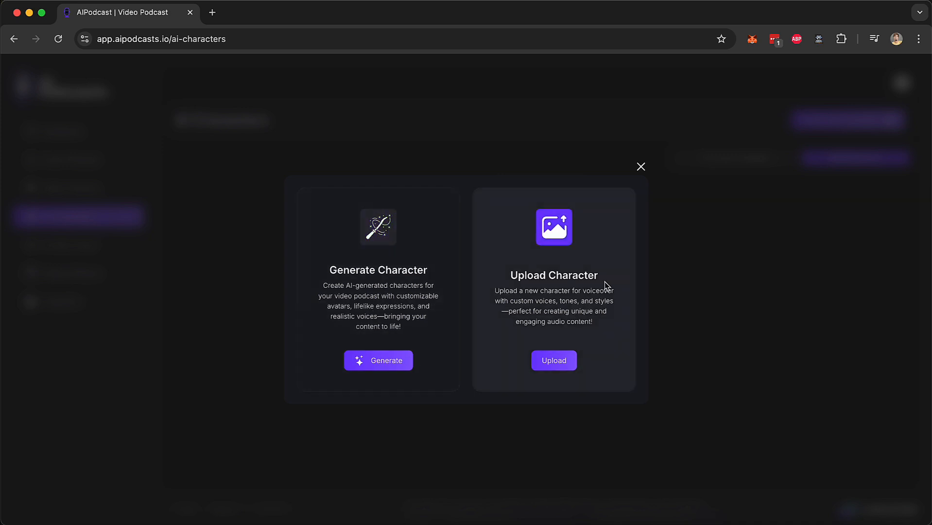
pyautogui.click(641, 166)
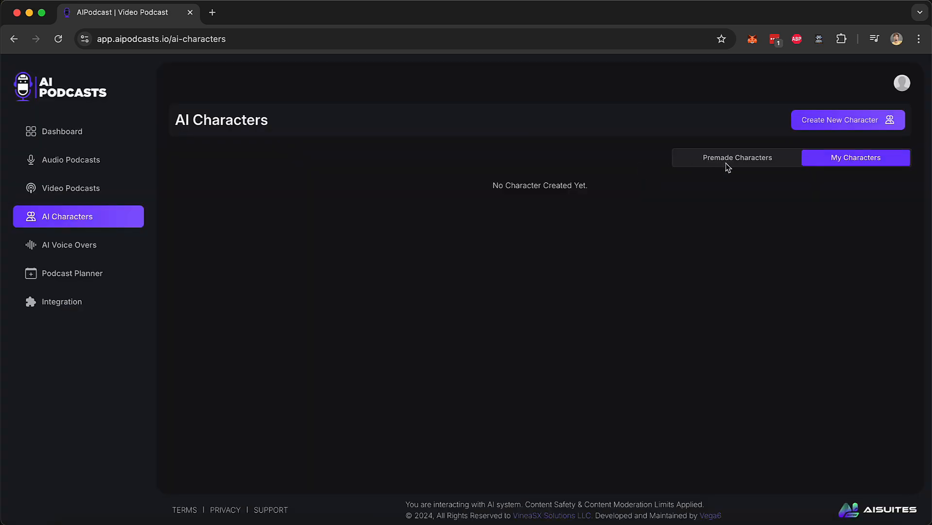
# Examine the AI Voice Overs section, covering voice cloning, the AI voices library and the ElevenLabs voice options.
pyautogui.click(100, 244)
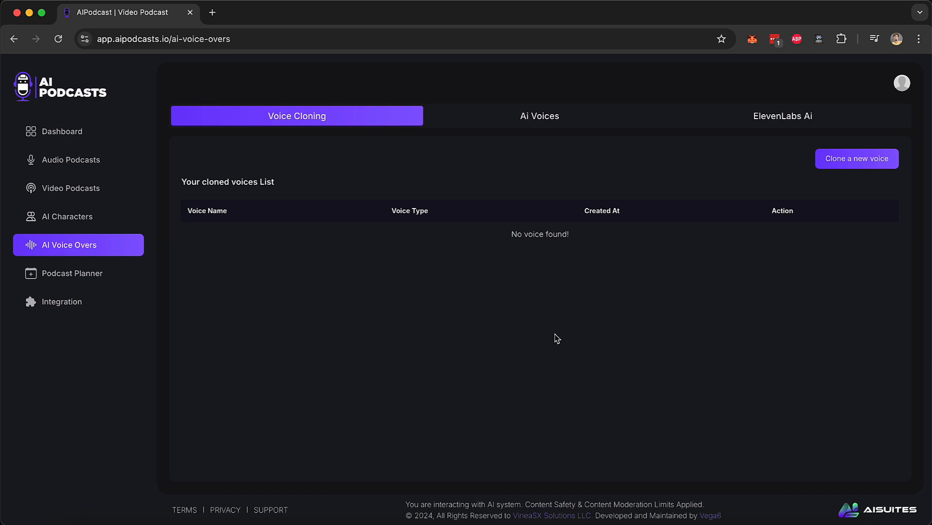
pyautogui.click(564, 121)
pyautogui.scroll(-7, 539, 362)
pyautogui.scroll(-15, 540, 362)
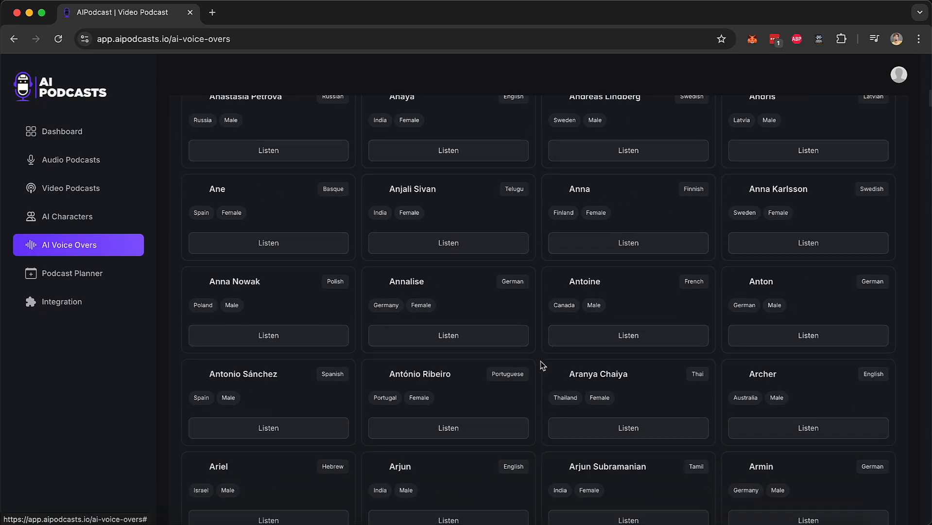
pyautogui.scroll(20, 541, 363)
pyautogui.click(787, 127)
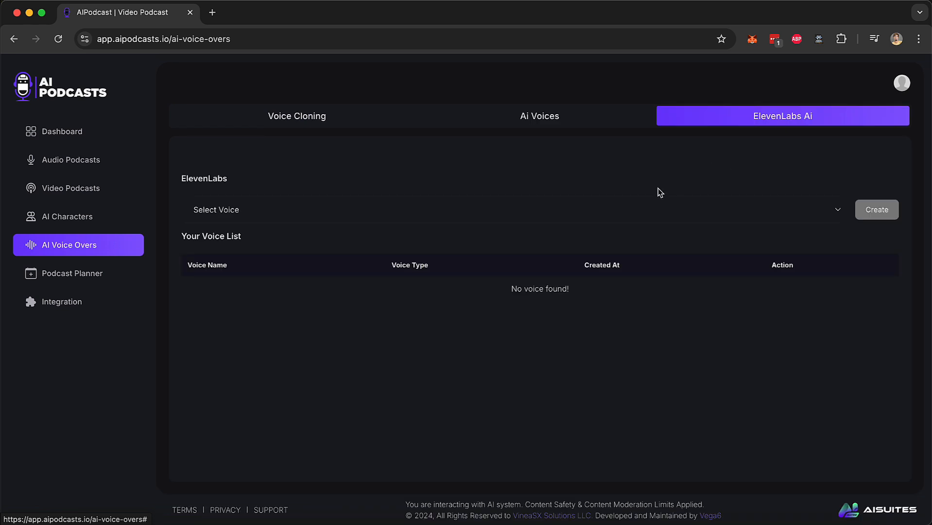
# Open the Podcast Planner to view its scheduling calendar.
pyautogui.click(104, 272)
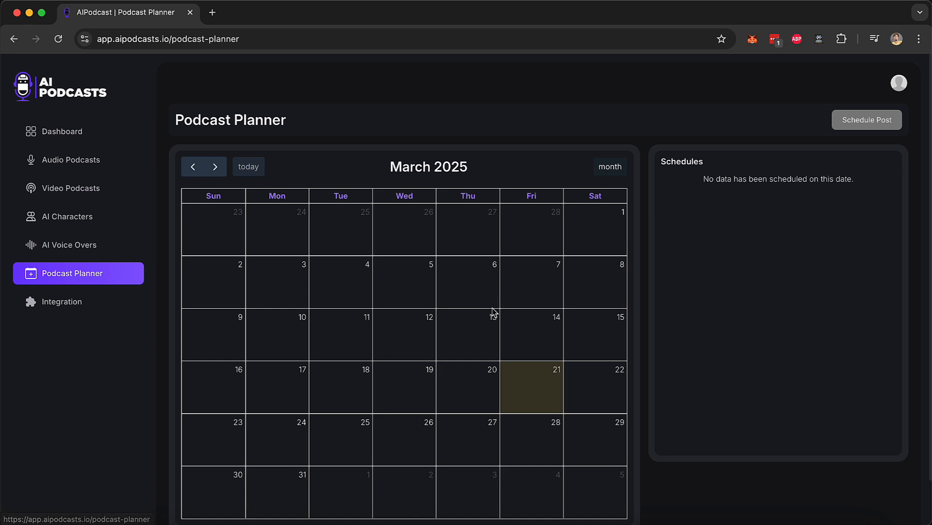